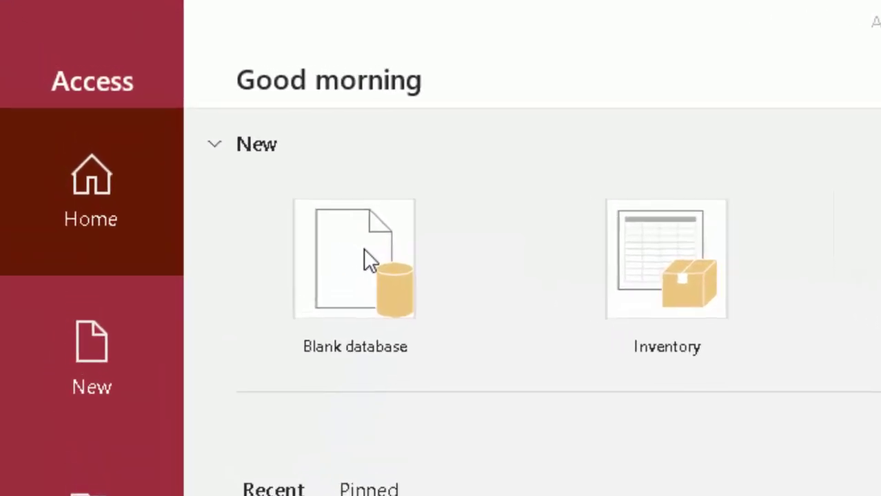
Create the blank database Database324.accdb from the Access start screen.
click(372, 255)
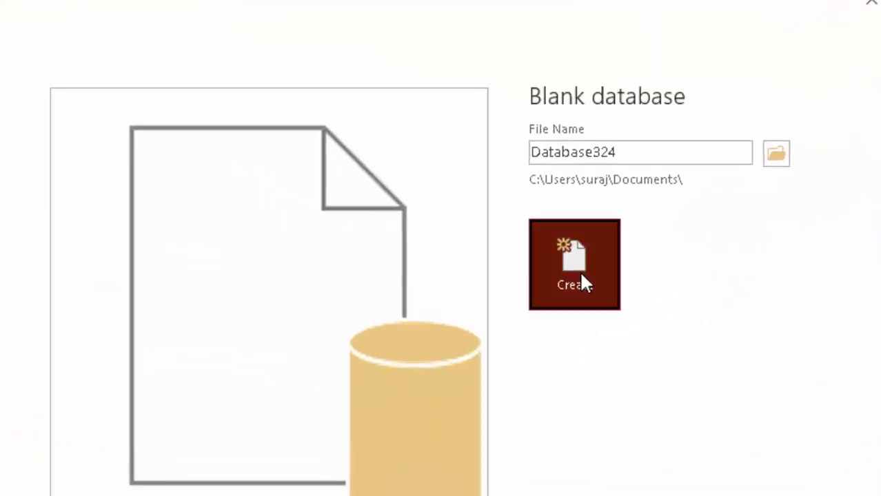
click(580, 276)
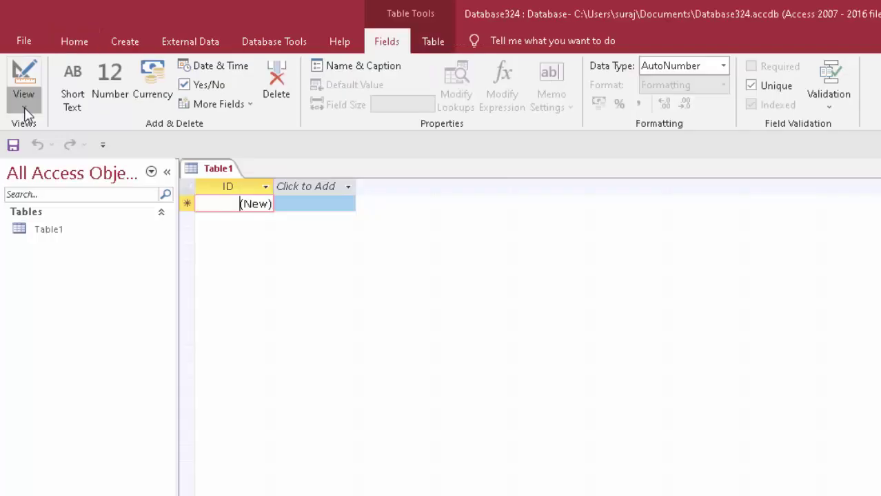
Save Table1 as ProductT and switch it to Design View.
click(24, 105)
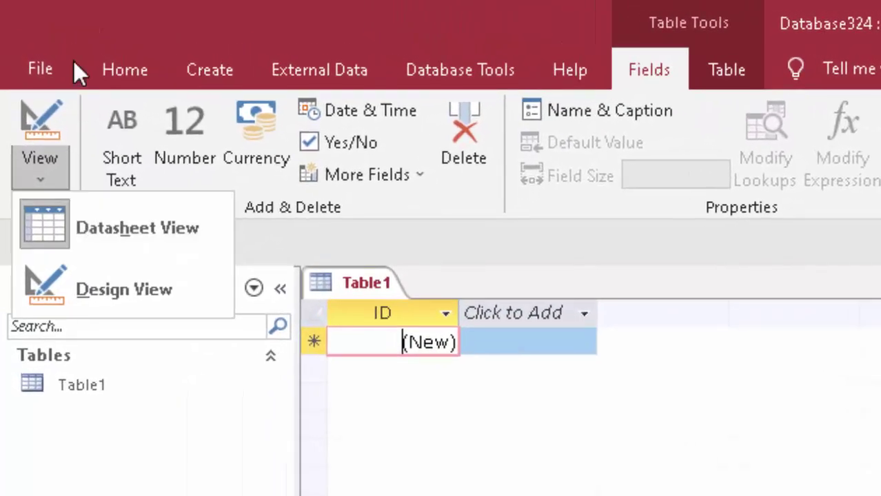
click(113, 298)
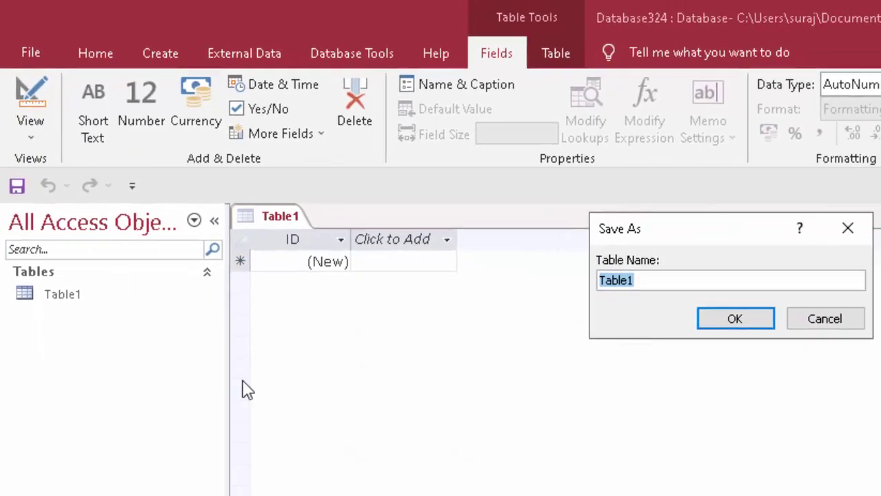
key(BackSpace)
text(Pri)
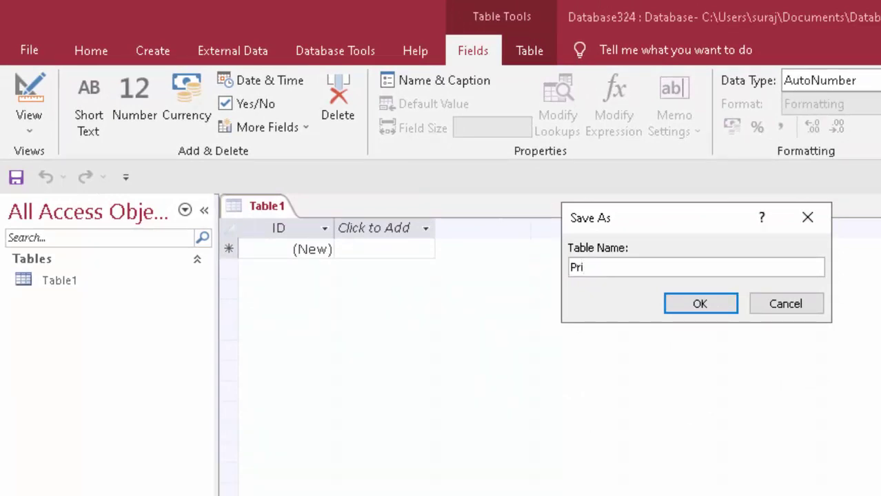
key(BackSpace)
text(oductT)
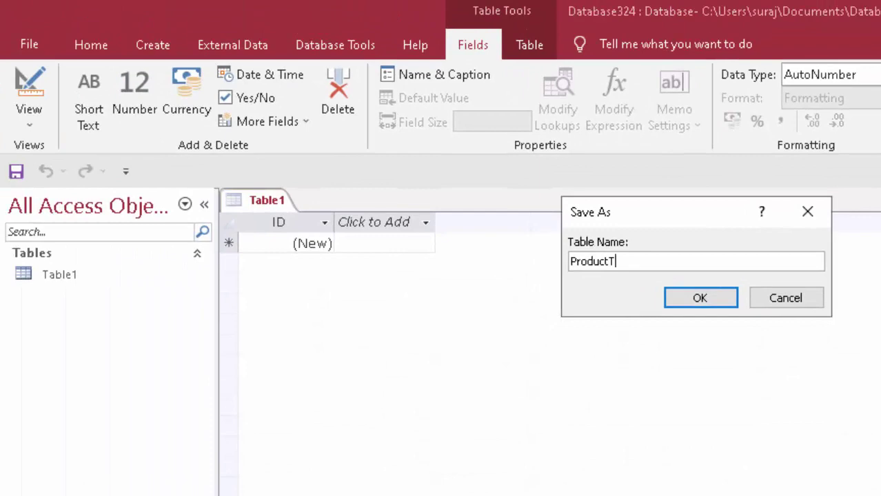
key(Return)
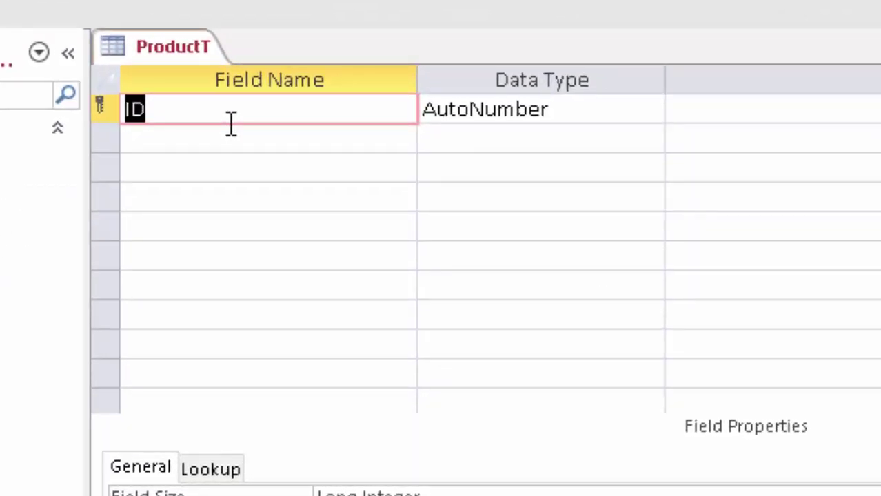
Add a Product_Name field of type Short Text below ID.
key(Tab)
key(Tab)
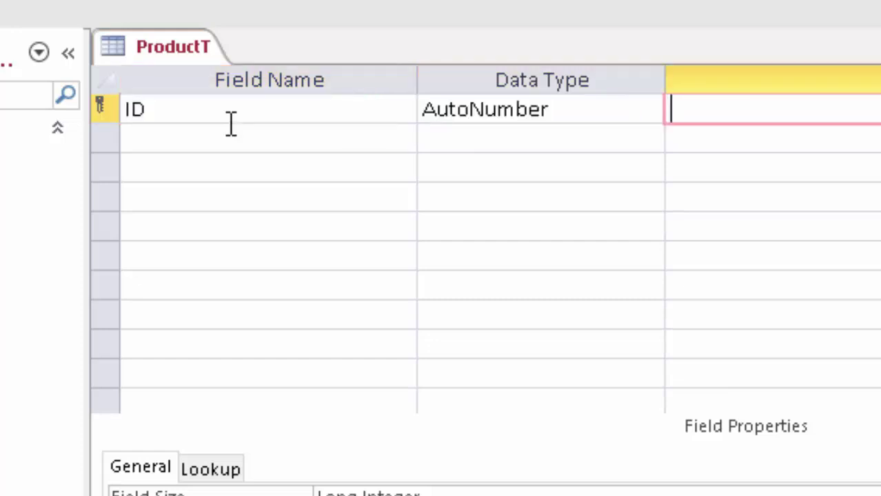
key(Tab)
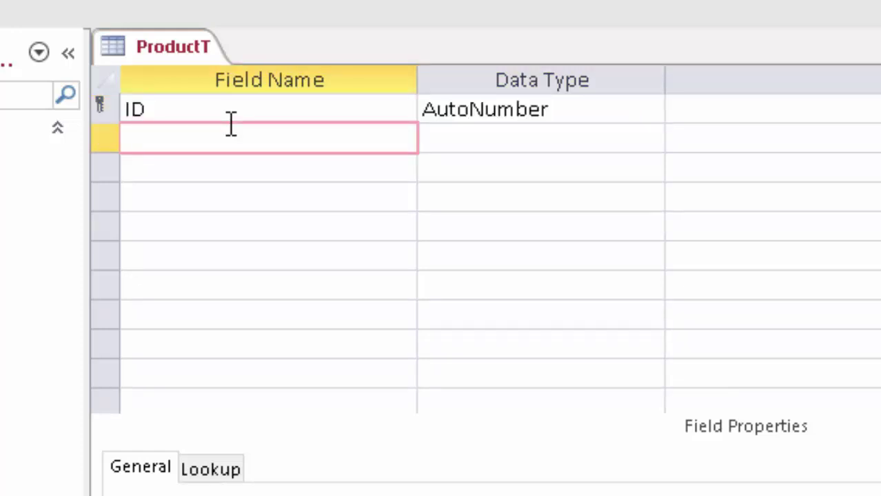
text(Prod)
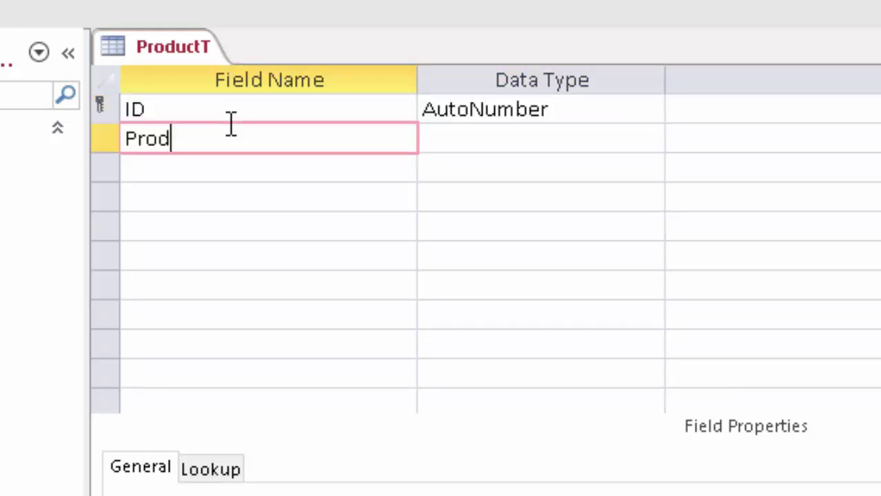
text(uct_)
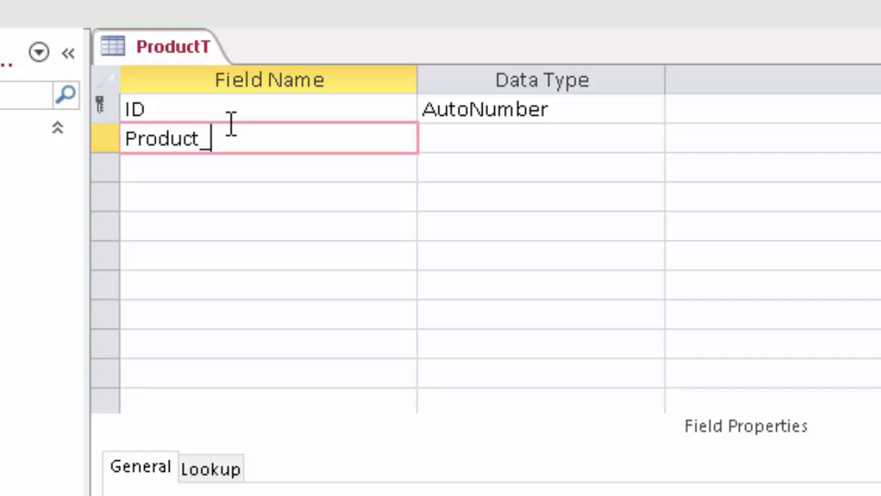
text(Nam)
text(e)
click(433, 140)
Add a Price field of type Currency and name the next field Unit.
click(226, 163)
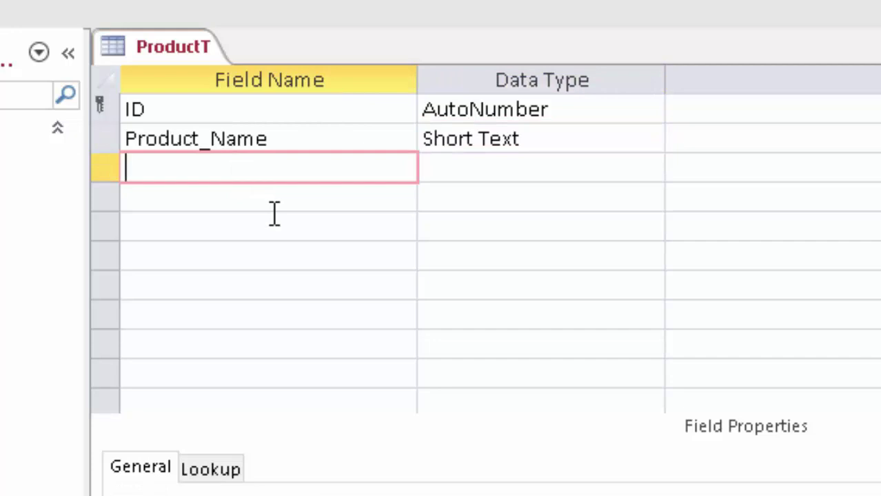
text(Pri)
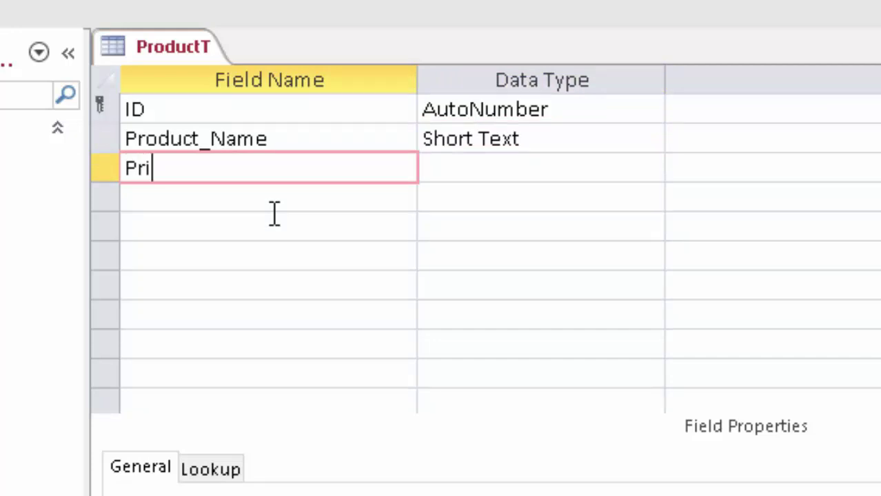
text(ce)
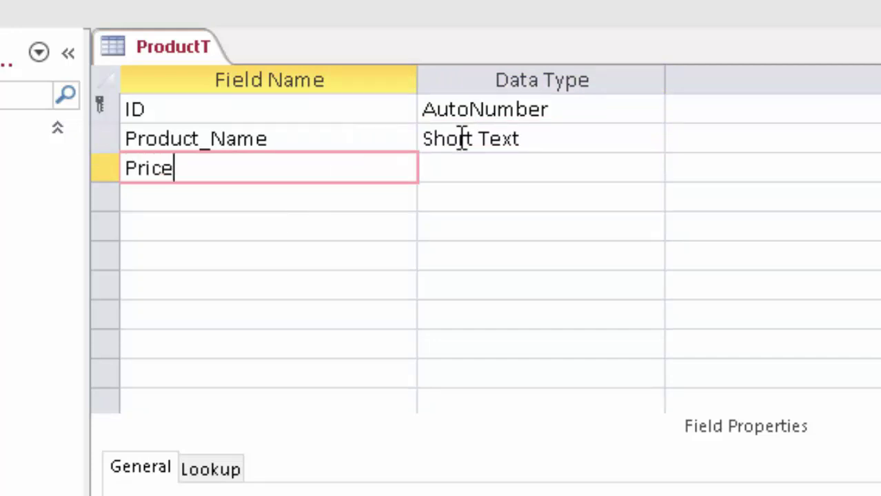
click(530, 170)
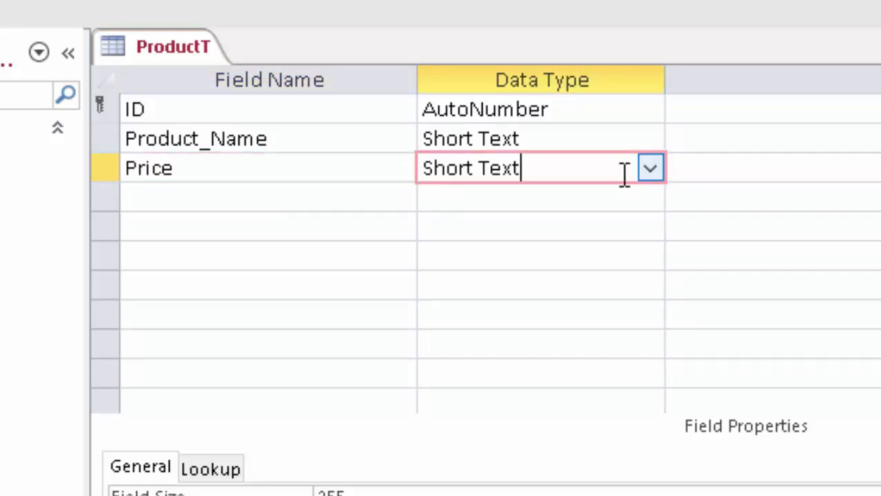
key(BackSpace)
key(BackSpace)
key(BackSpace)
key(BackSpace)
key(BackSpace)
key(BackSpace)
key(BackSpace)
text(currency)
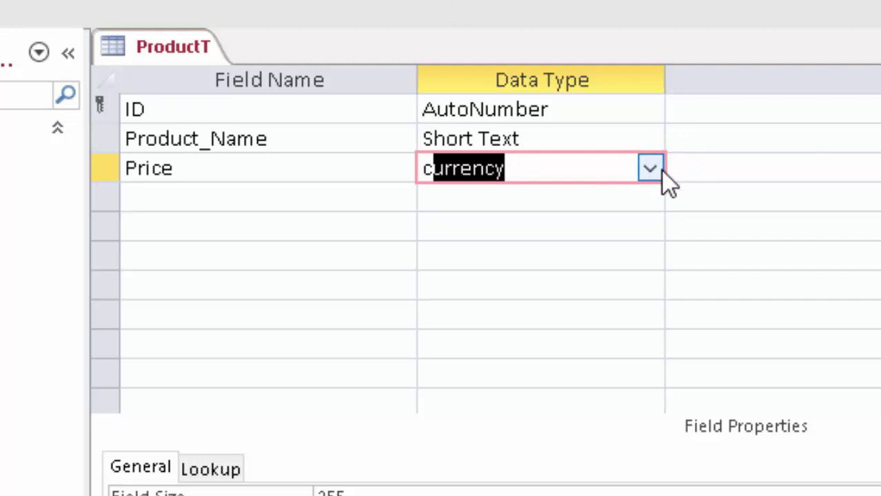
click(650, 168)
click(660, 174)
click(249, 193)
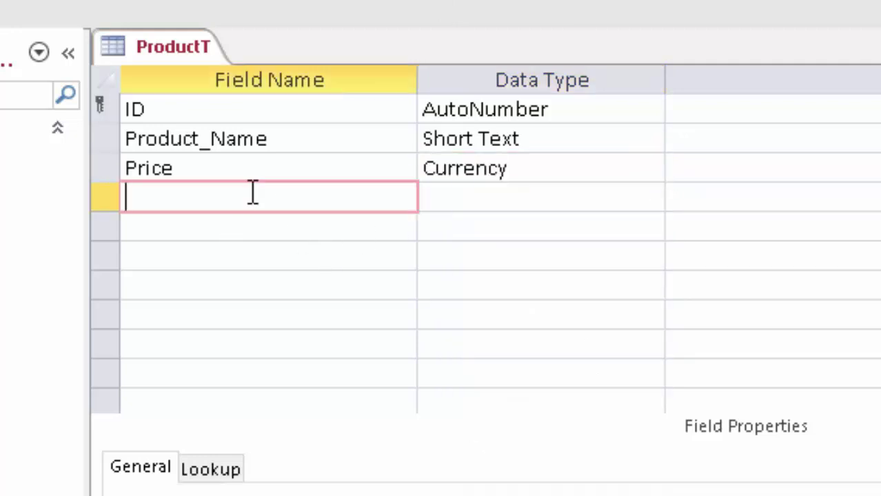
text(Unit)
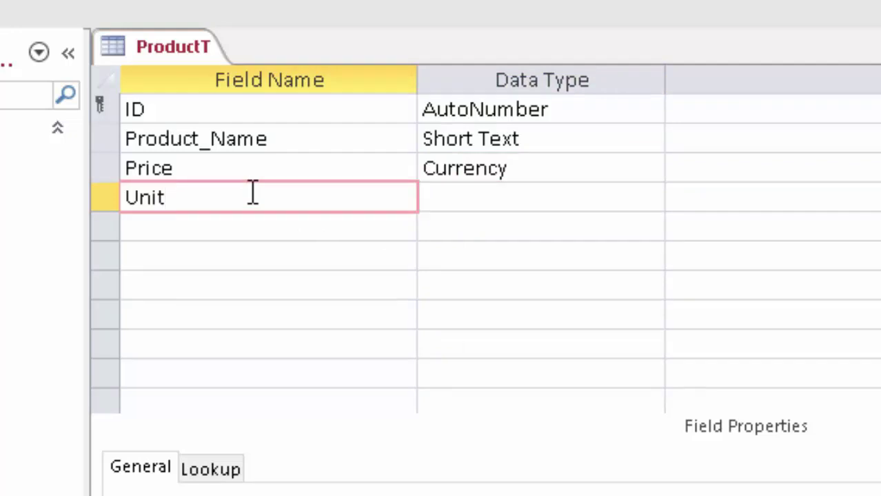
Make Unit a Number field with Field Size Double.
click(490, 197)
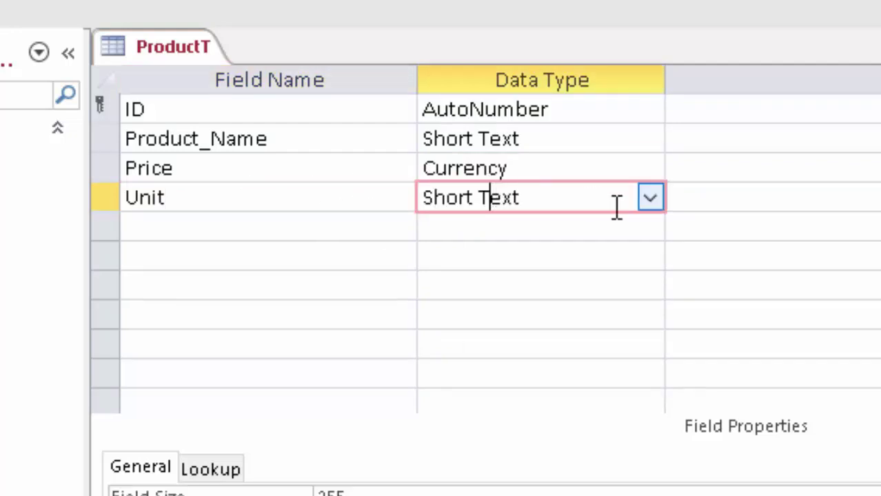
click(650, 197)
key(Escape)
text(n)
click(465, 486)
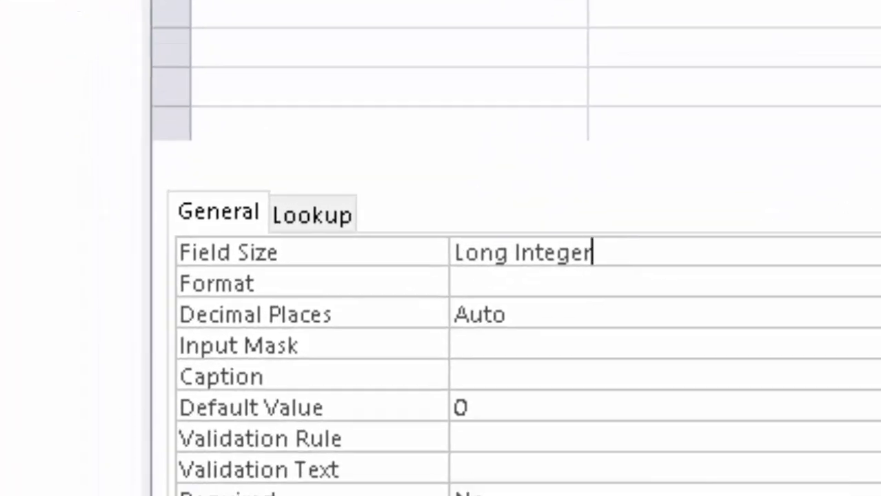
key(BackSpace)
key(BackSpace)
key(BackSpace)
key(BackSpace)
text(d)
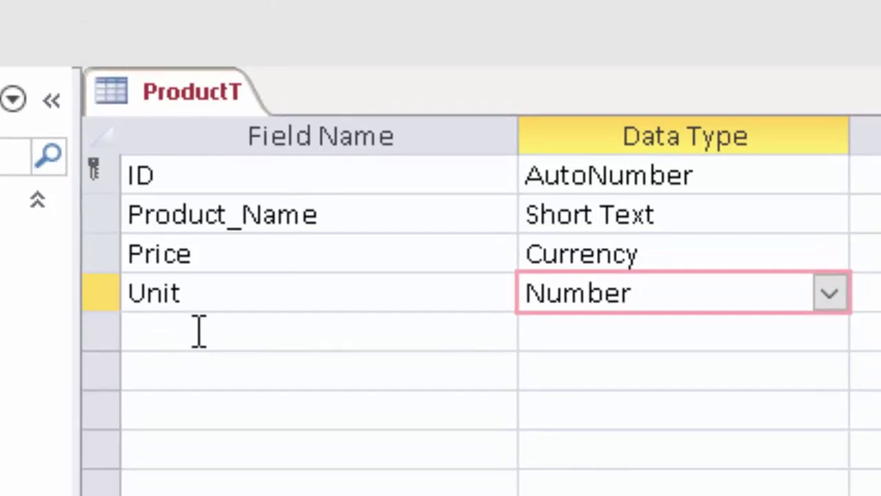
Add a Total field with Currency data type.
click(199, 333)
text(T)
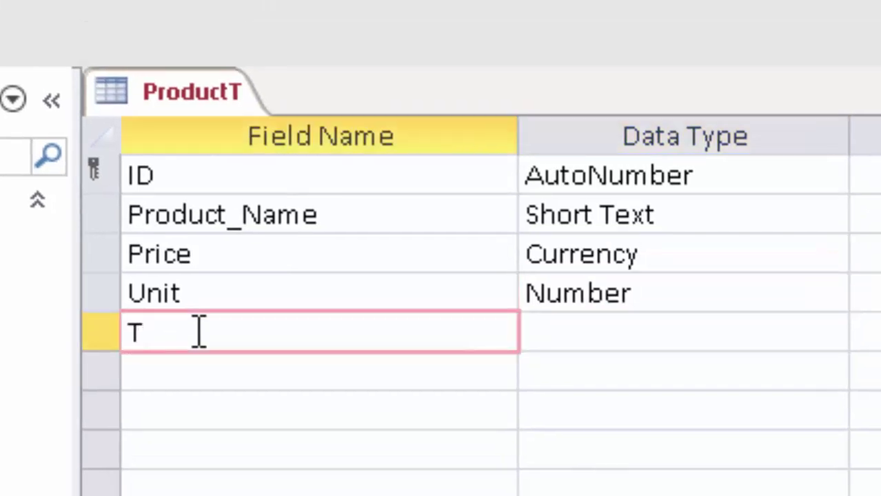
text(otal)
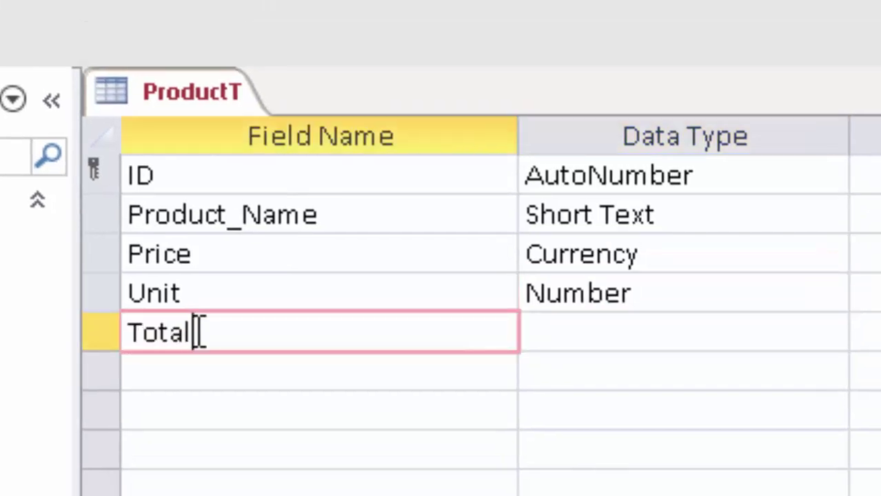
click(556, 335)
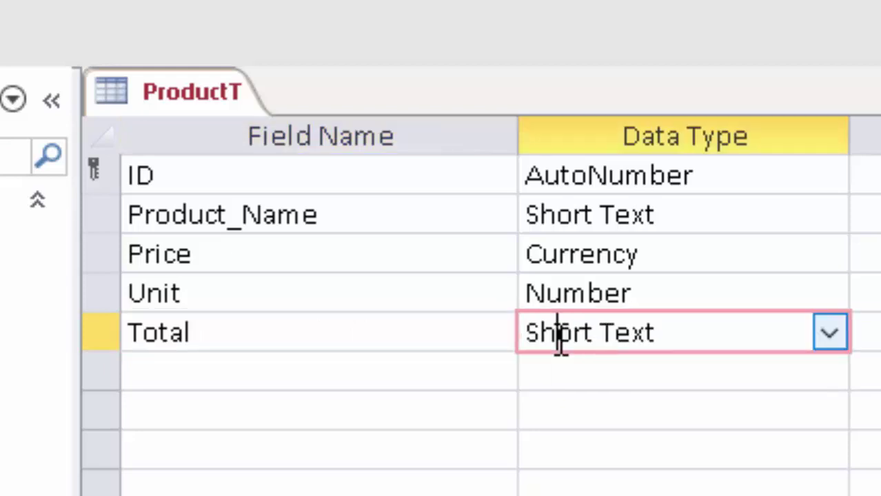
click(829, 341)
click(584, 491)
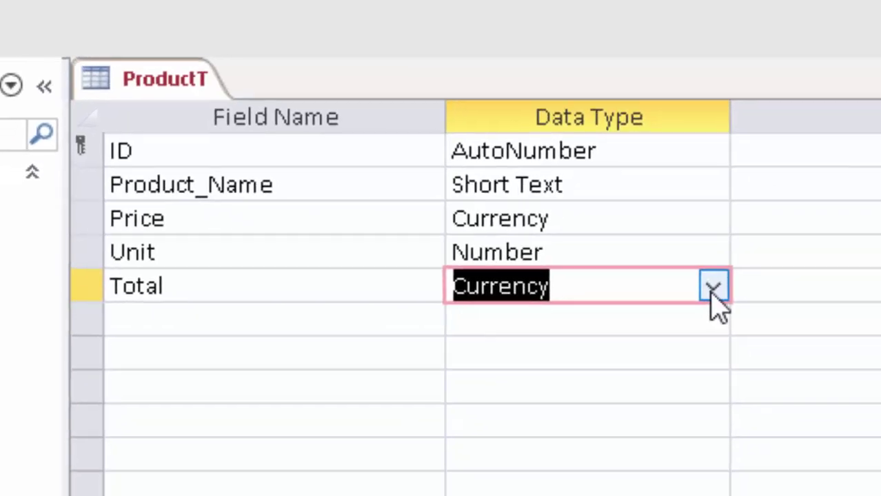
click(519, 210)
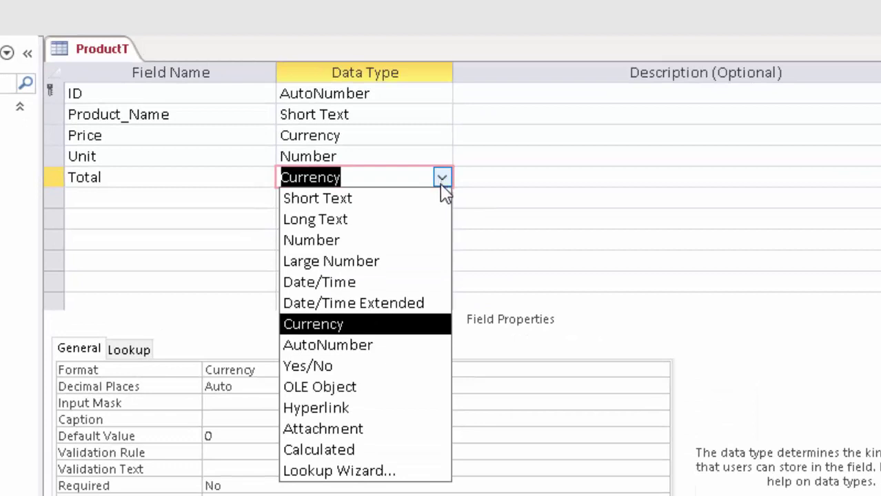
click(411, 329)
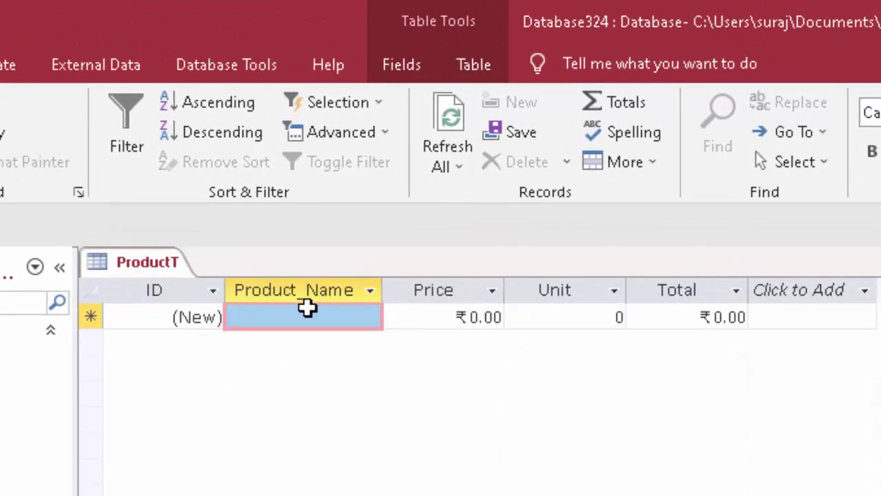
Enter a Keyboard record with Price 200 and Unit 7.
click(308, 317)
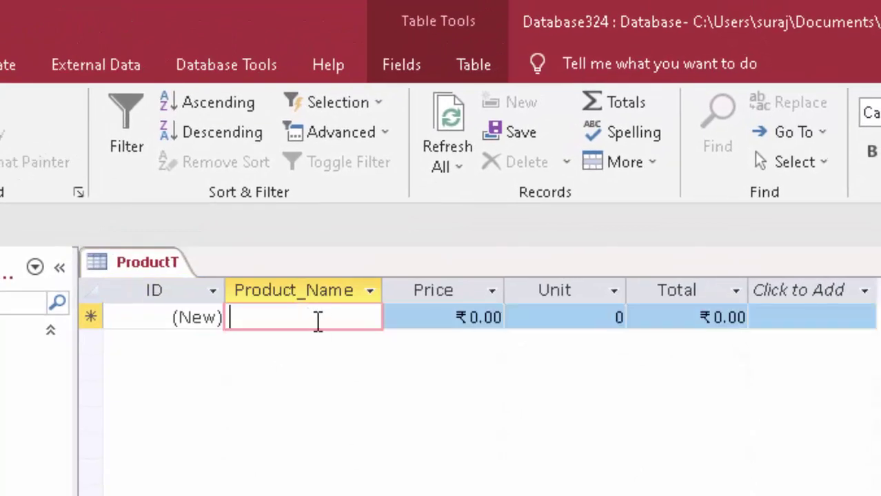
text(K)
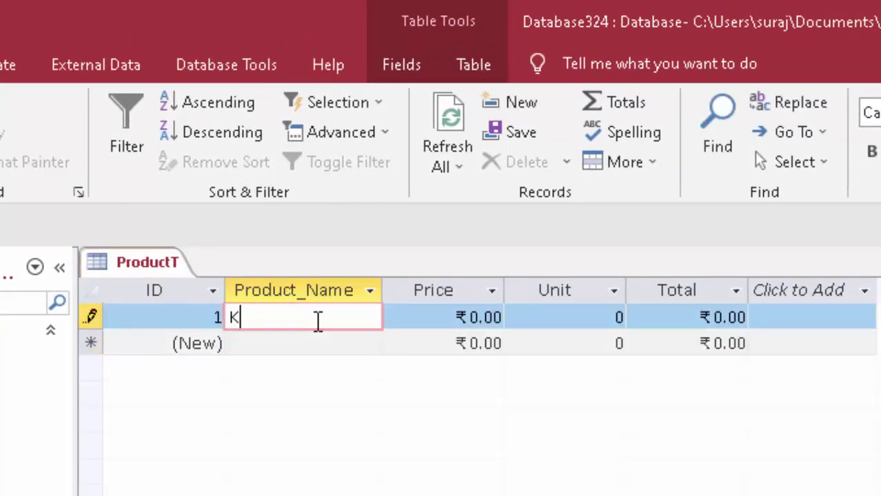
text(eyboa)
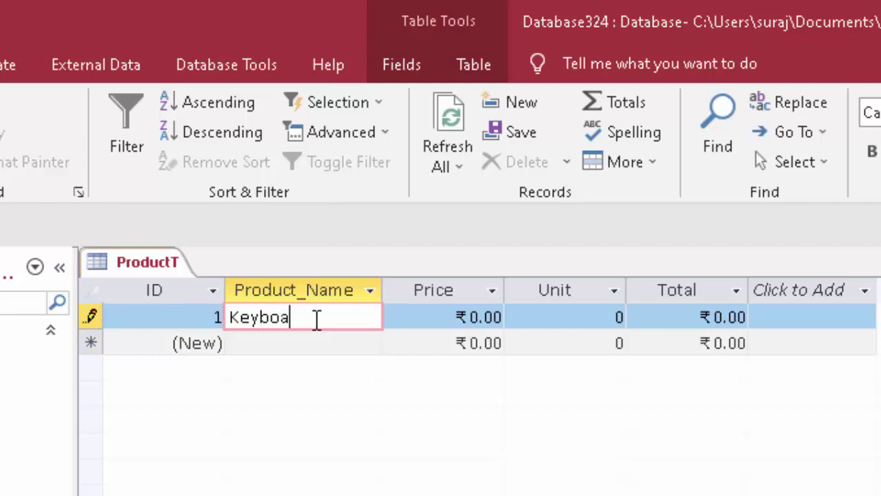
text(rd)
click(474, 321)
key(BackSpace)
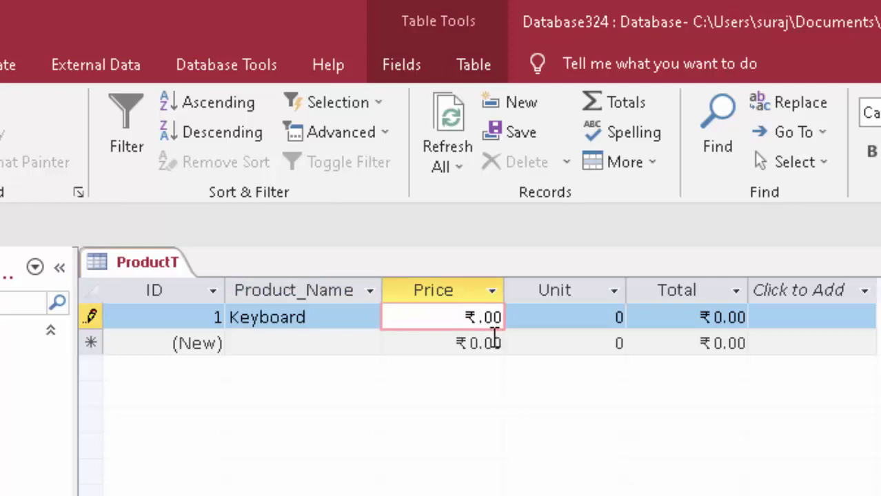
text(200)
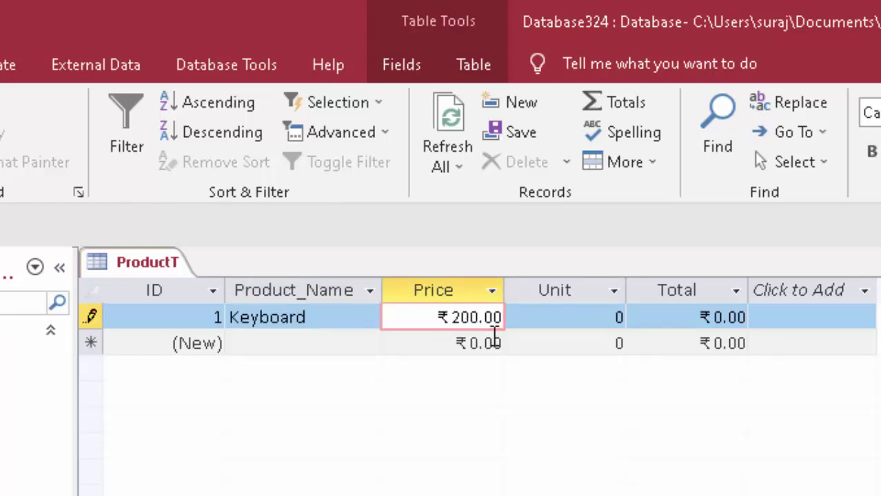
key(Tab)
text(7)
key(Tab)
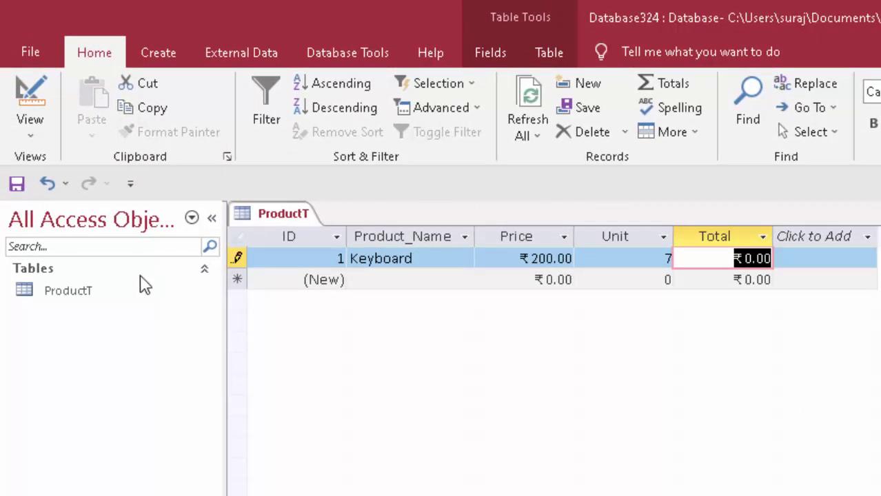
click(120, 295)
Open ProductT in Design View and delete the Total field.
right_click(120, 294)
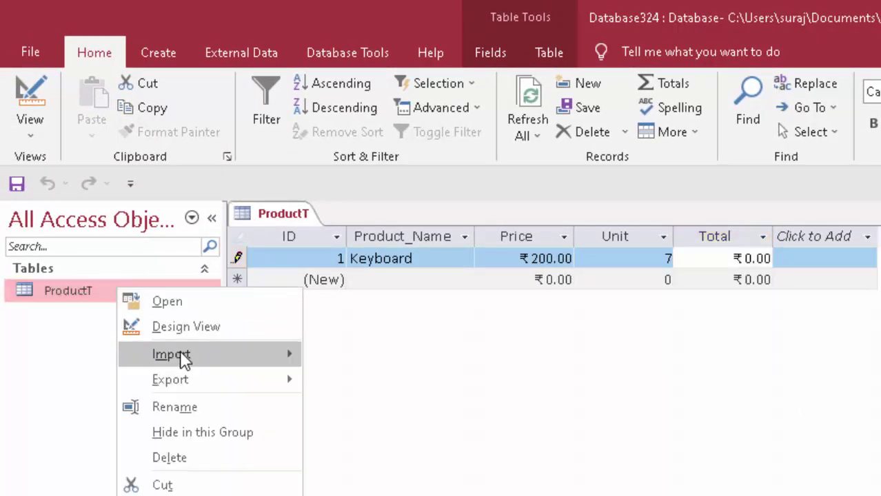
click(189, 328)
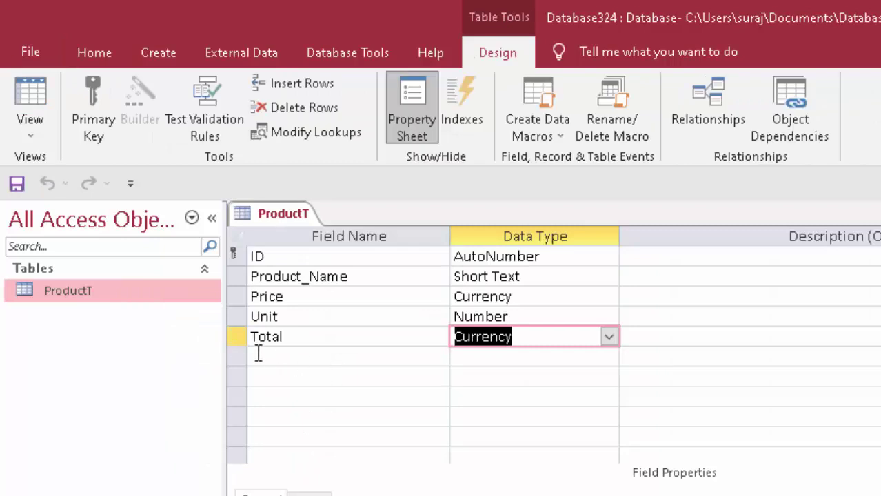
right_click(240, 339)
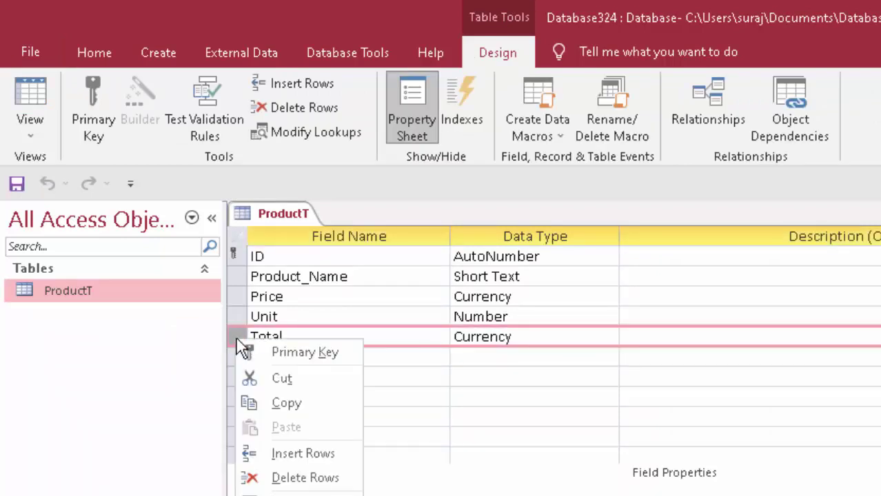
click(288, 379)
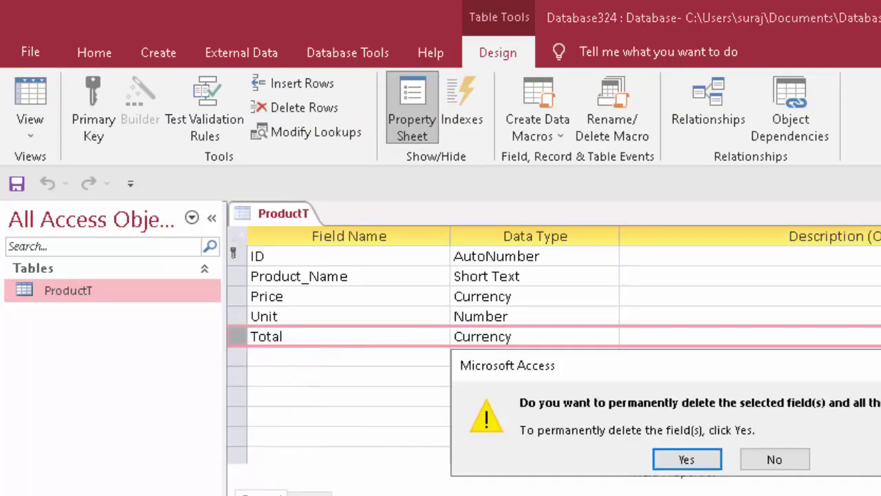
click(747, 463)
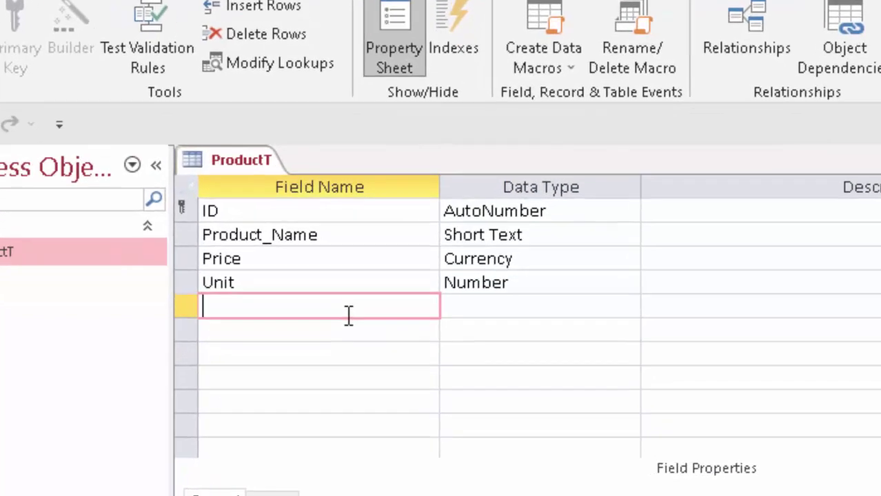
Add a new Total field and set its data type to Calculated.
text(T)
text(ot)
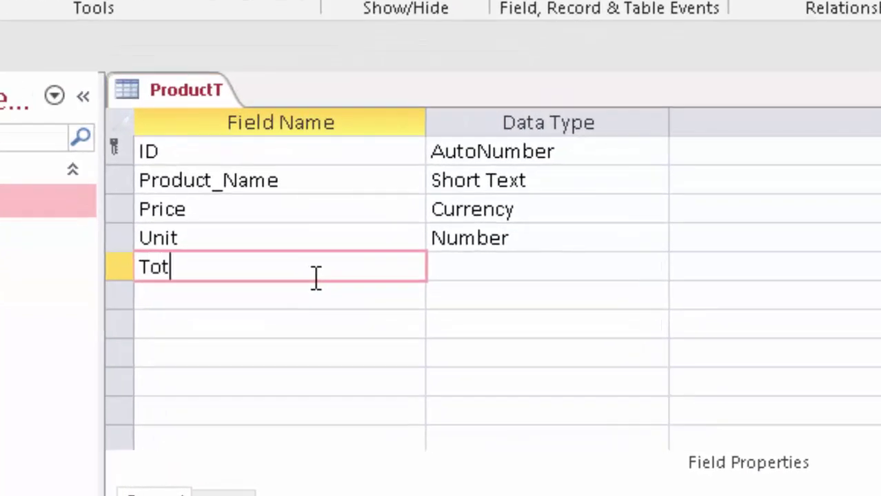
text(al)
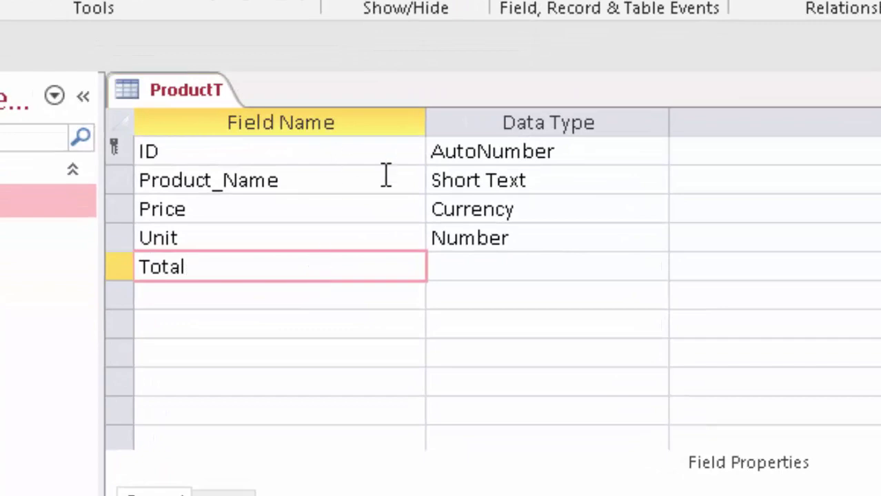
click(525, 266)
click(655, 268)
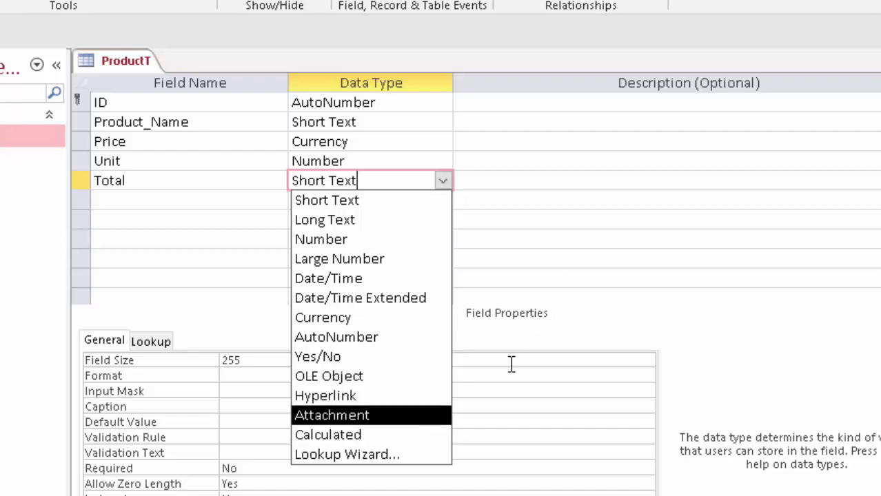
click(395, 440)
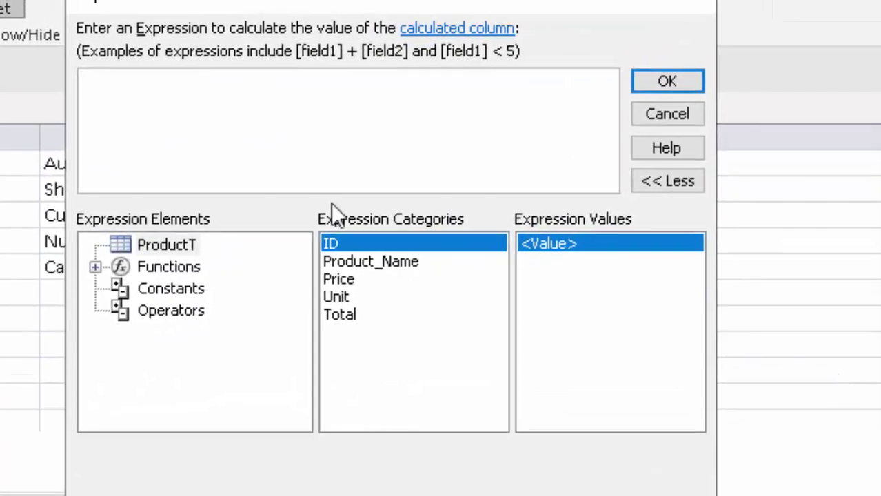
Enter [Price]*[Unit] in the Expression Builder and accept it.
text([)
text(Price)
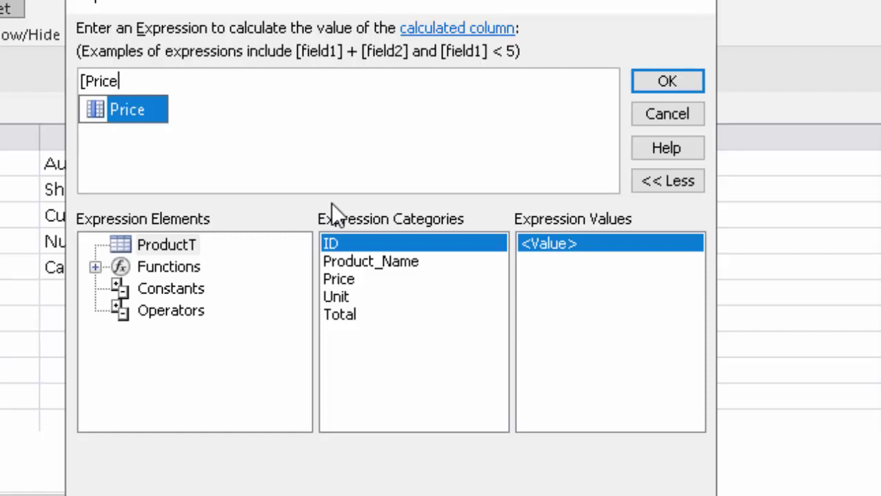
text(]*[)
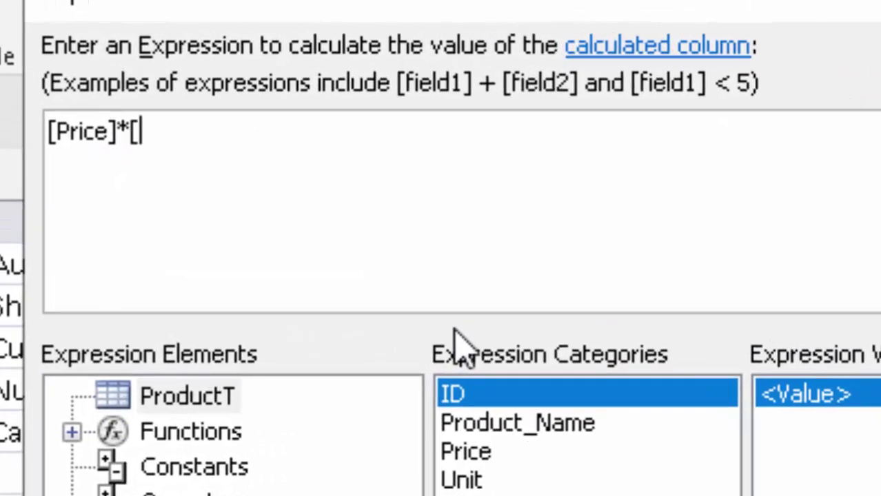
text(Unit)
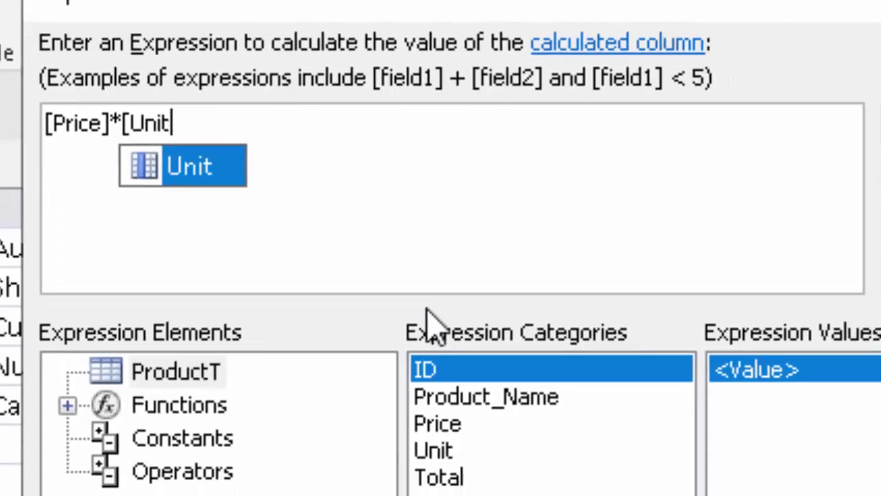
text(])
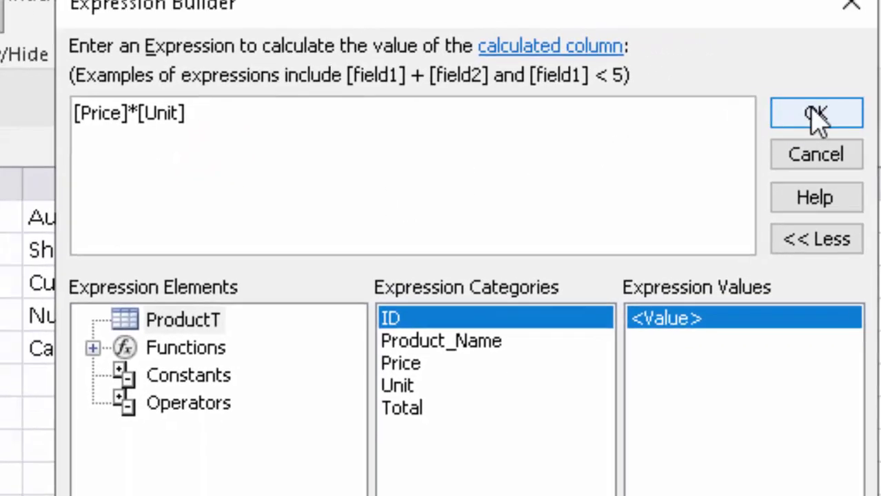
click(789, 106)
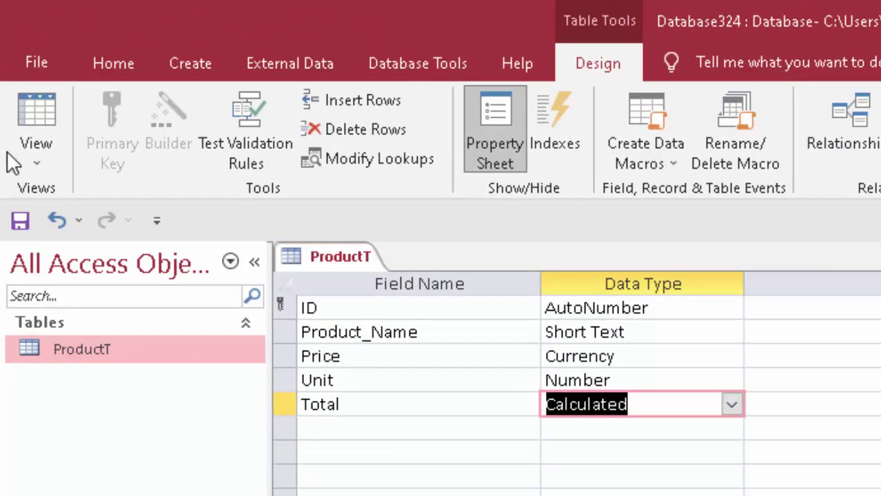
Save ProductT and return to Datasheet View, where Keyboard's Total reads 1400.
click(37, 114)
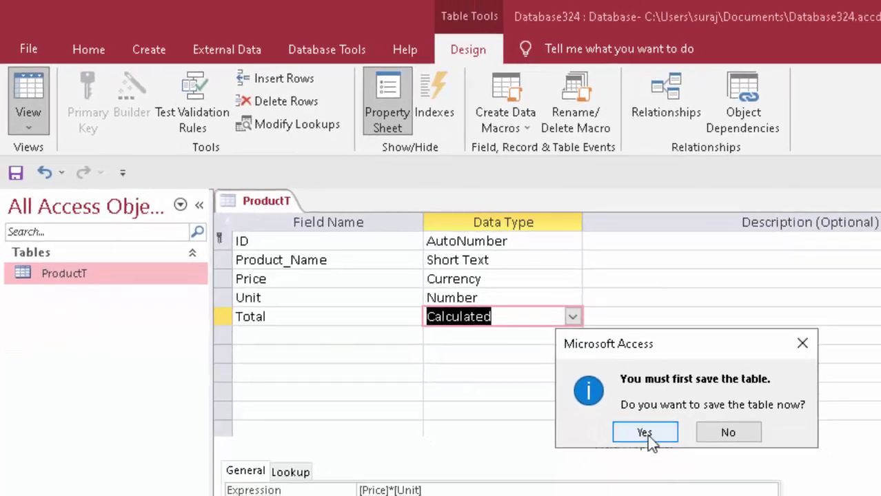
click(646, 434)
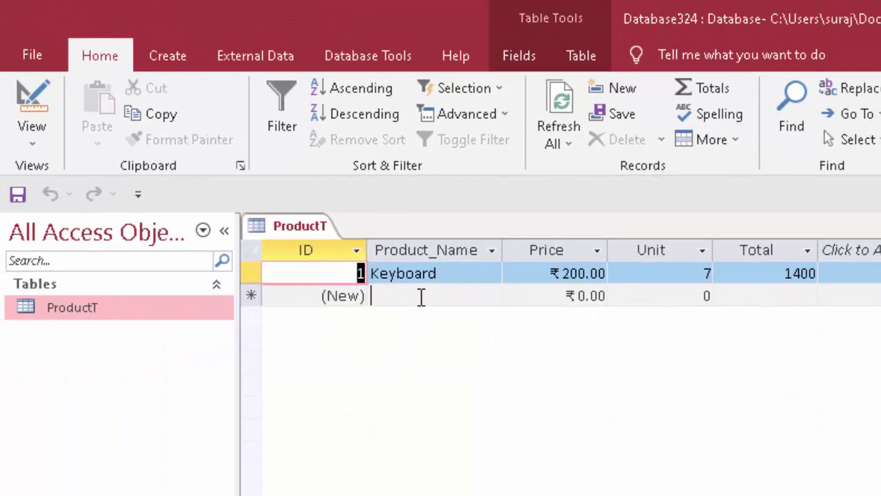
click(421, 297)
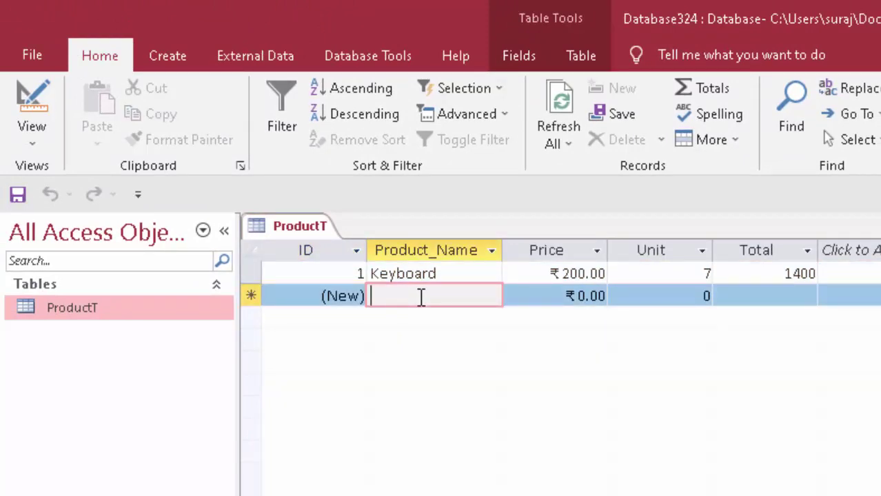
Add a Mouse record with Price 120 and Unit 55.
text(Mouse)
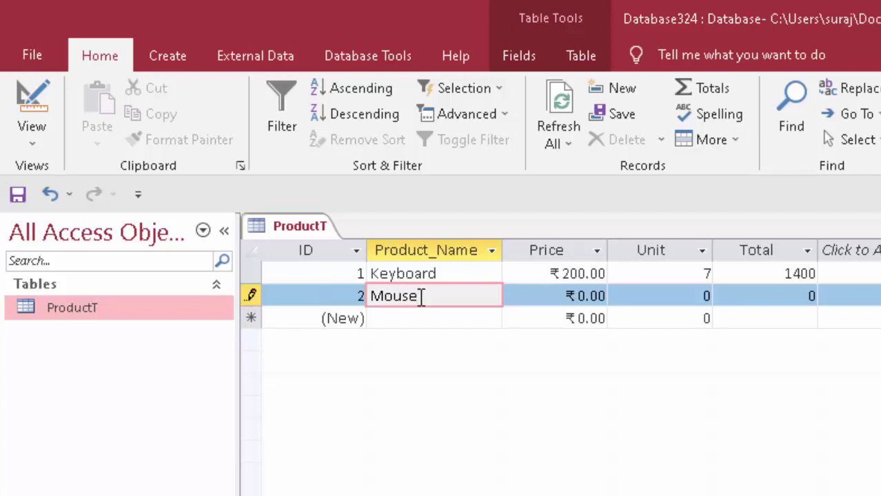
key(Tab)
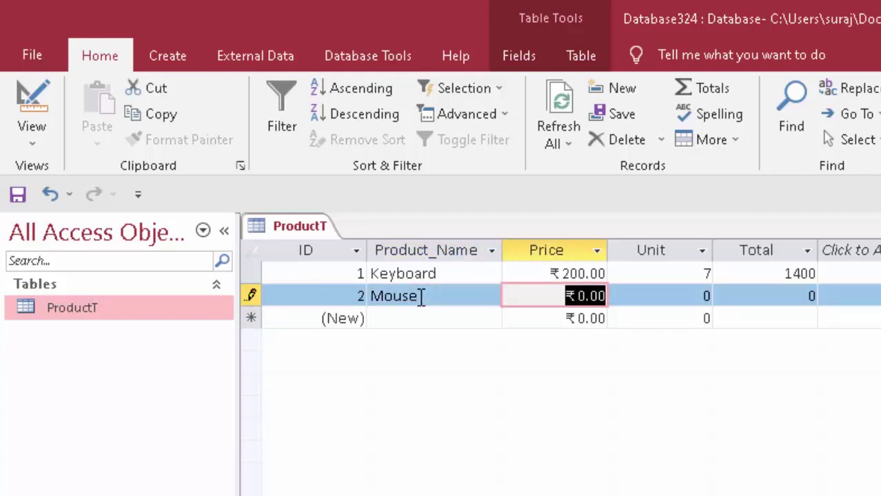
text(12)
text(0)
key(Tab)
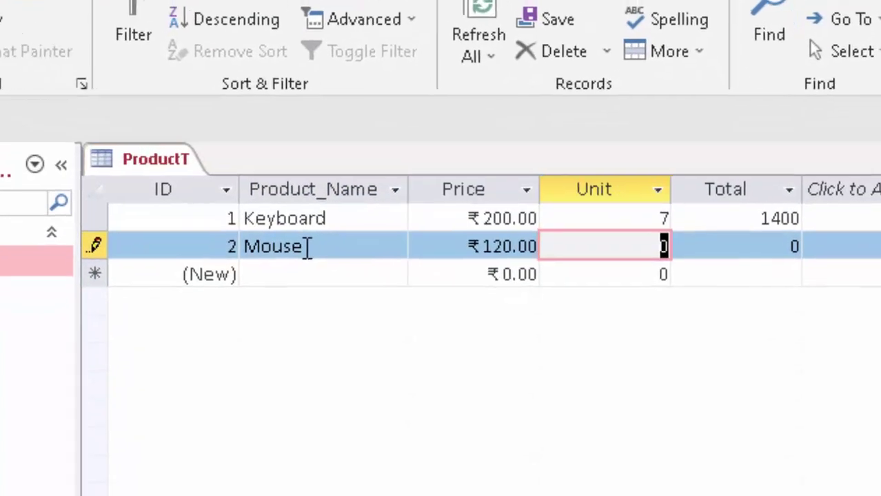
text(55)
key(Tab)
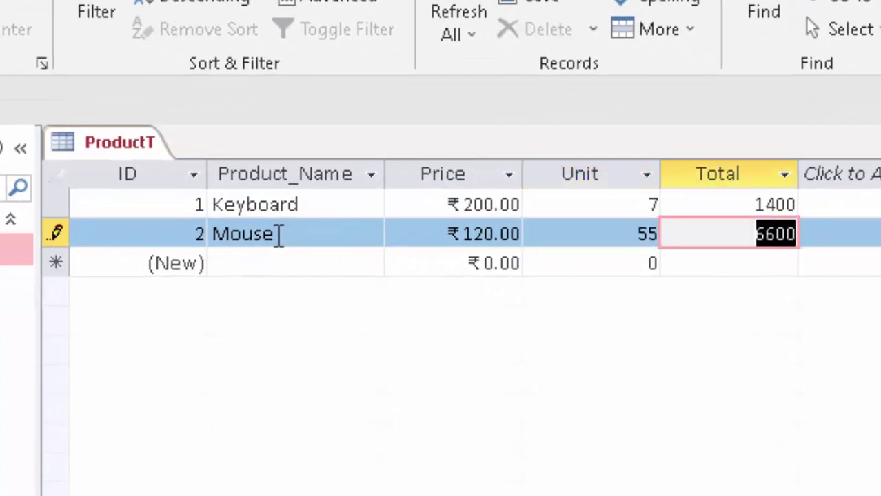
key(Tab)
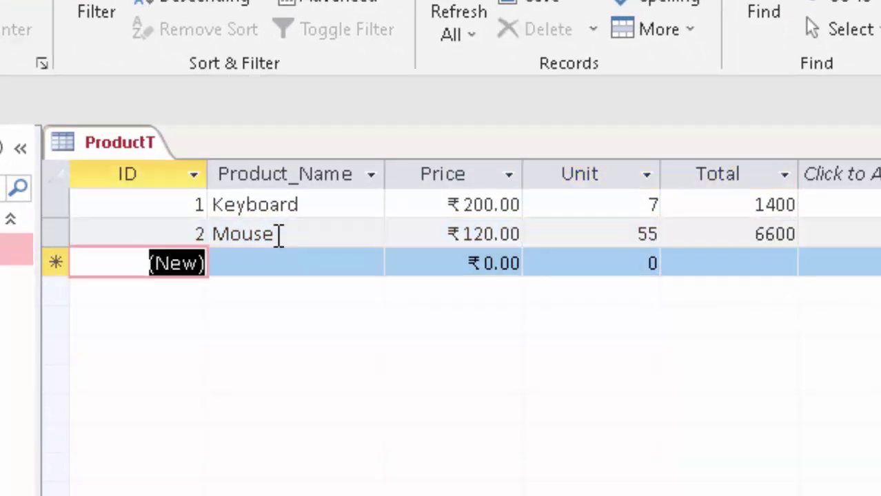
key(Tab)
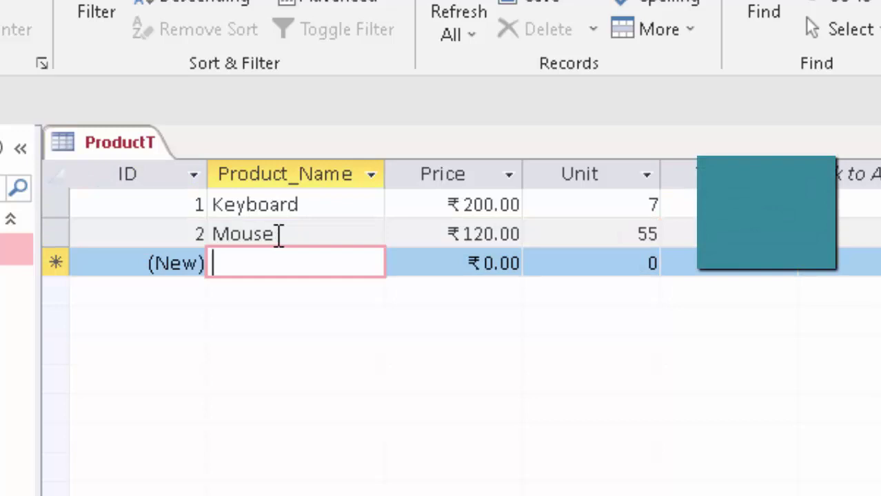
Add a Monitor record with Price 7000 and Unit 5.
text(M)
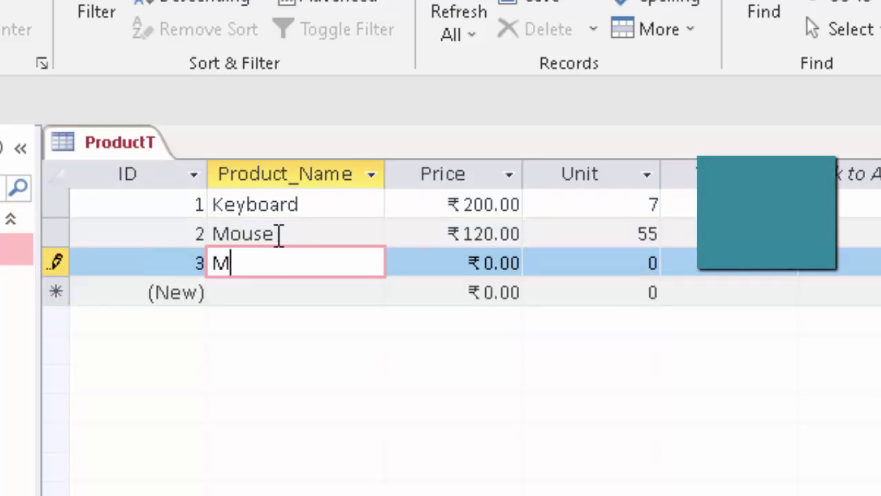
text(onito)
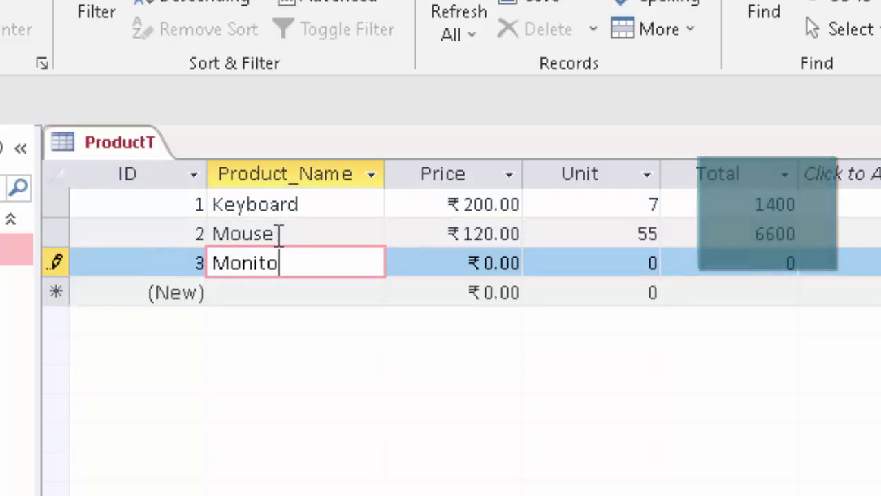
text(r)
key(Tab)
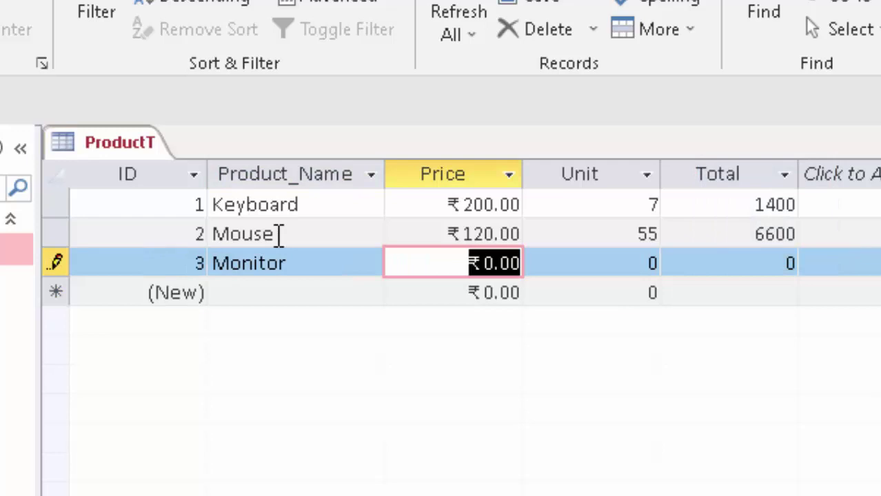
text(7000)
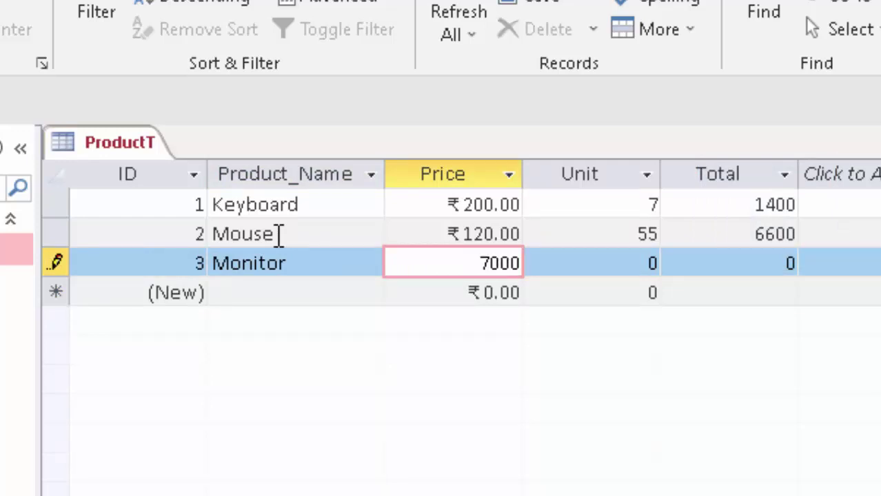
key(Tab)
text(5)
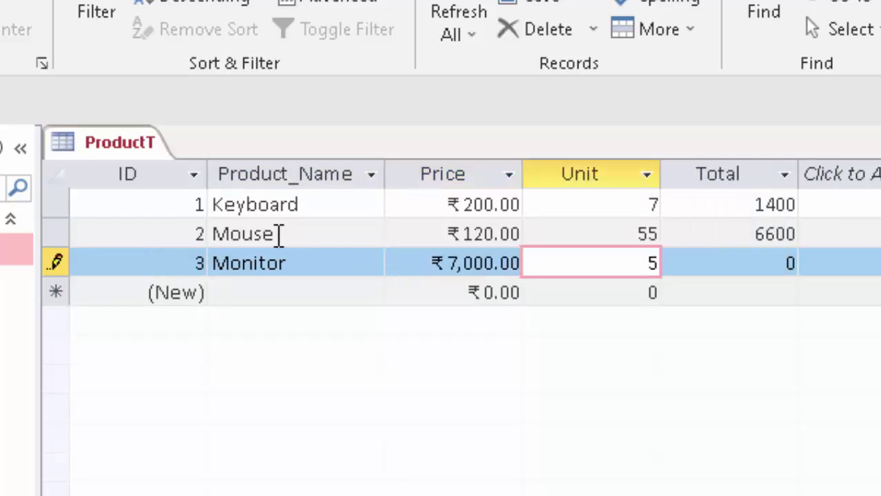
key(Tab)
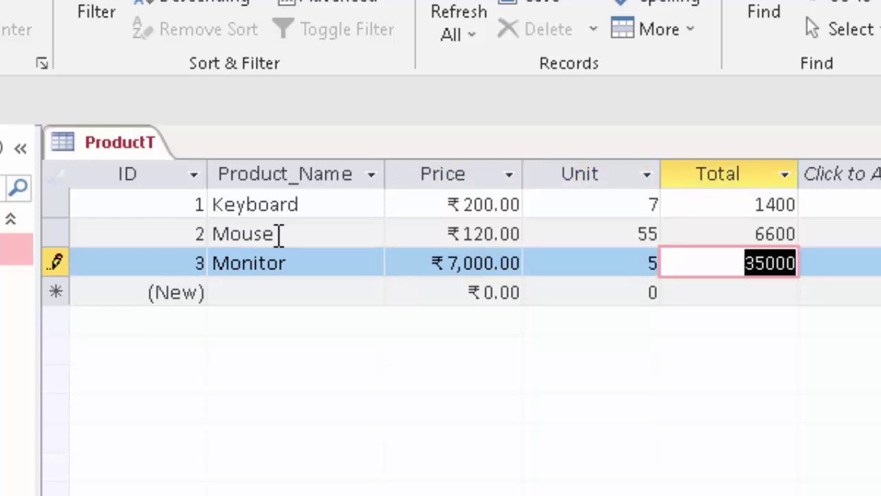
key(Tab)
key(Tab)
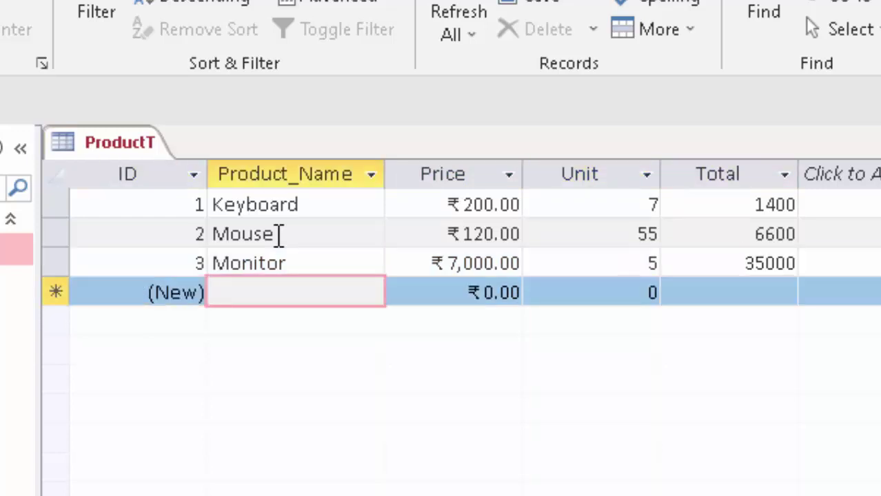
Add a Head Phone record with Price 800 and Unit 6.
text(H)
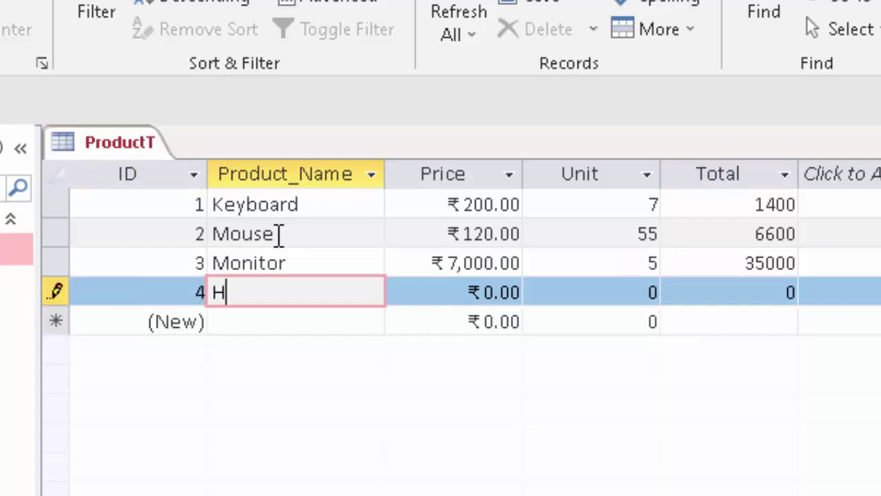
text(ead)
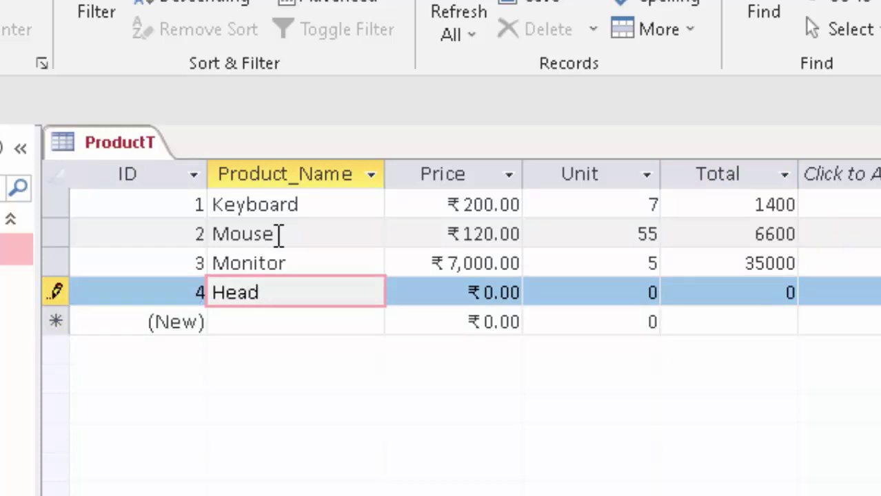
text( Phone)
key(Tab)
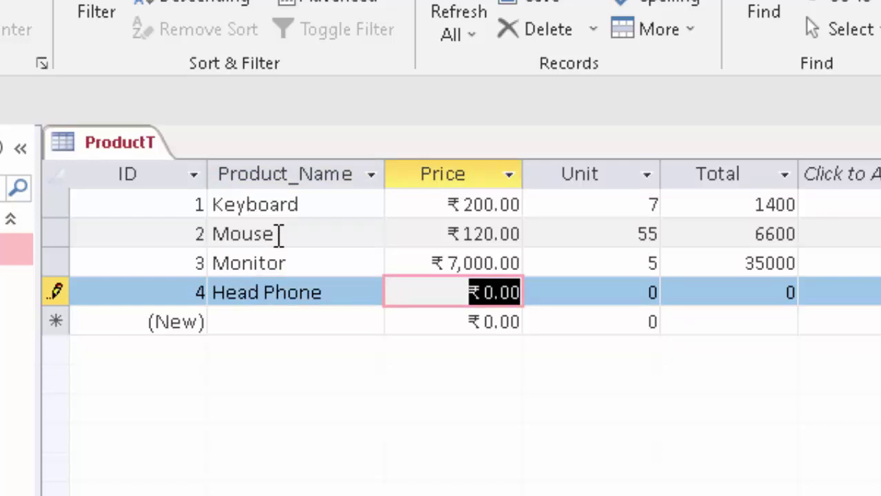
text(800)
key(Tab)
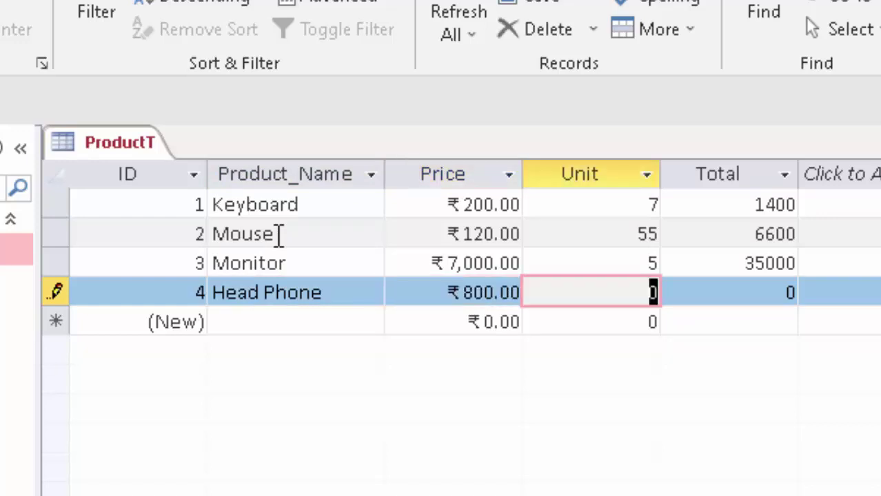
text(6)
key(Tab)
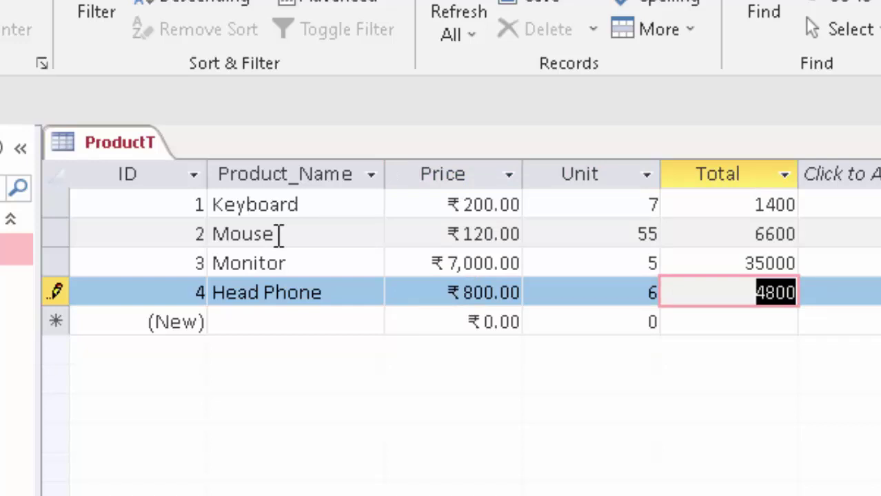
key(Tab)
key(Tab)
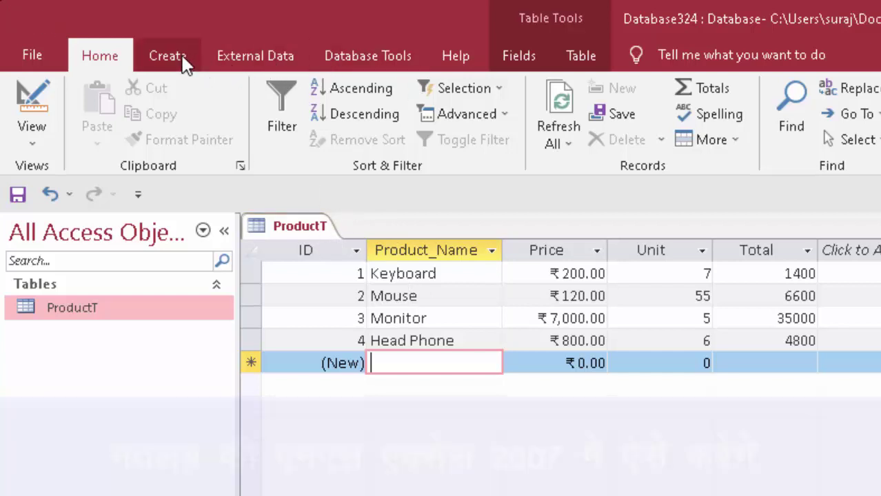
Create a new table and save it as New in Design View.
click(178, 55)
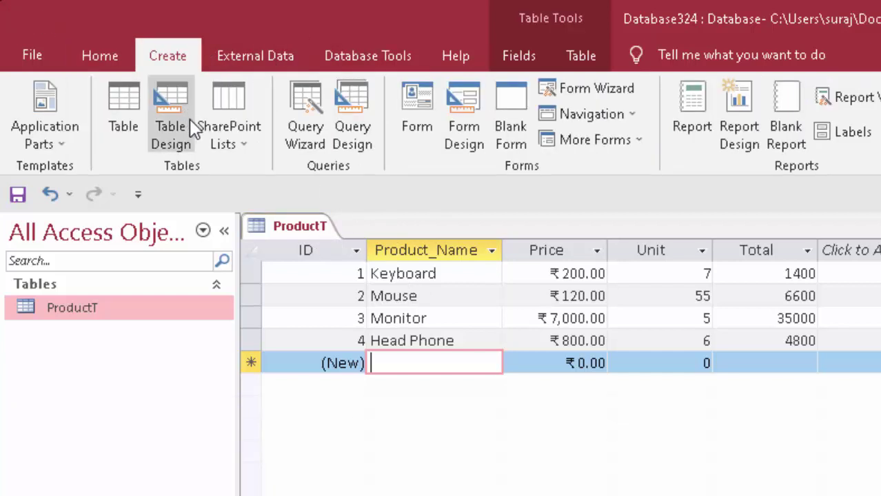
click(113, 96)
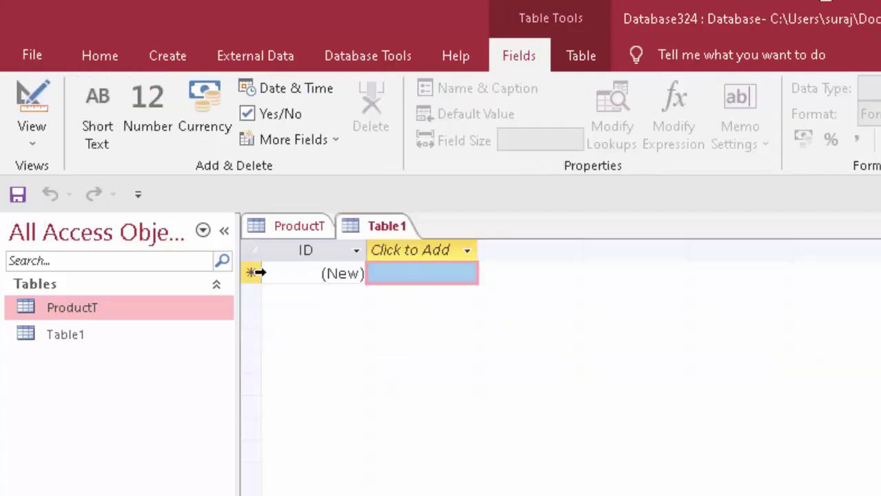
click(25, 111)
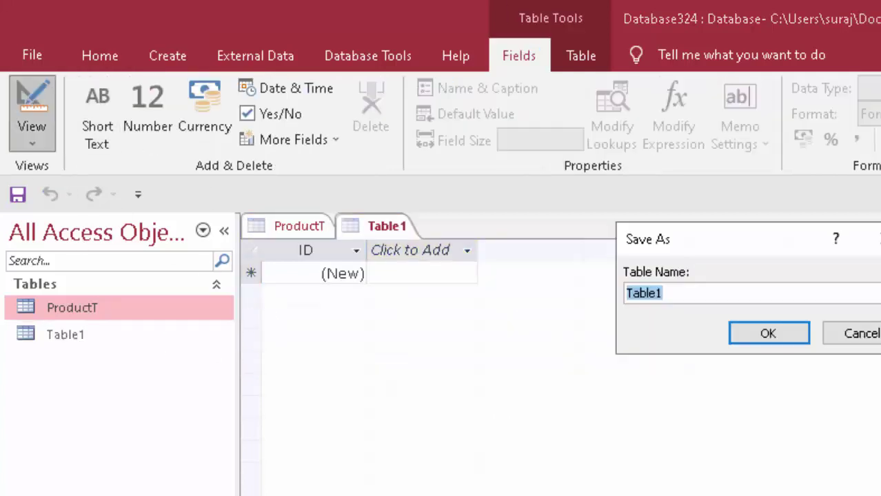
key(BackSpace)
text(New)
key(Return)
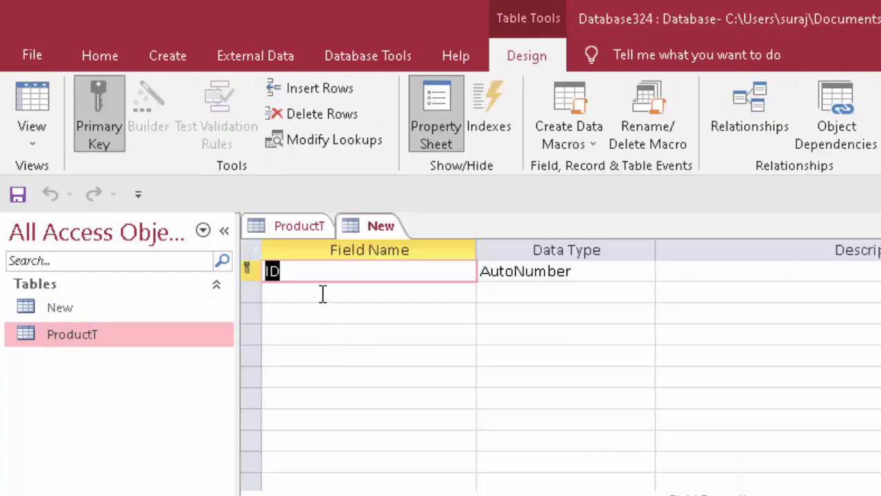
Add a ProductName field and a Price field of type Currency.
click(321, 294)
text(Pr)
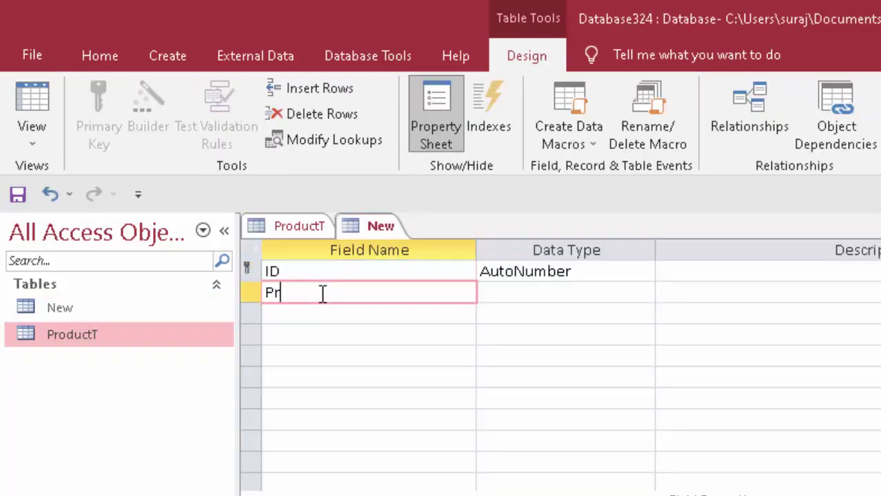
text(oduct)
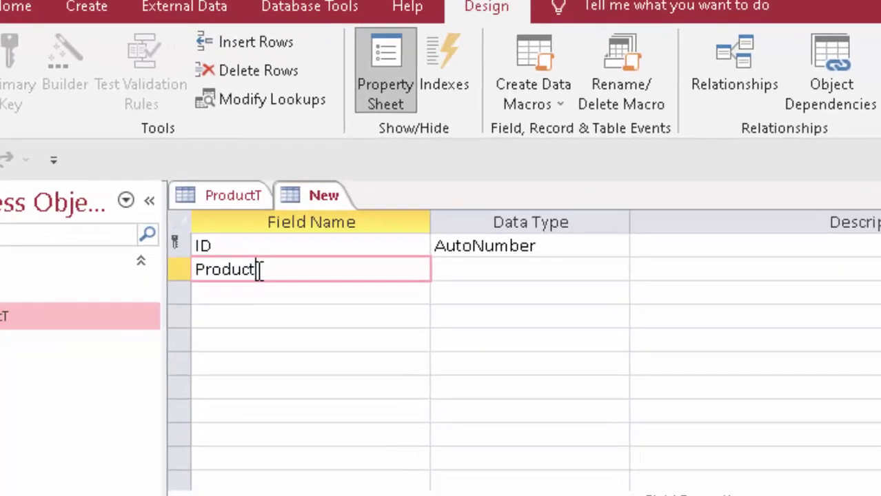
text(Nam)
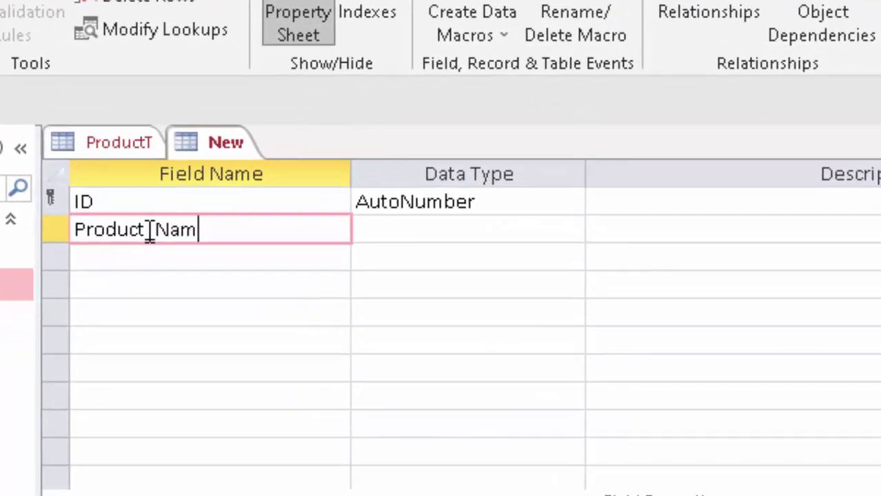
text(e)
key(Tab)
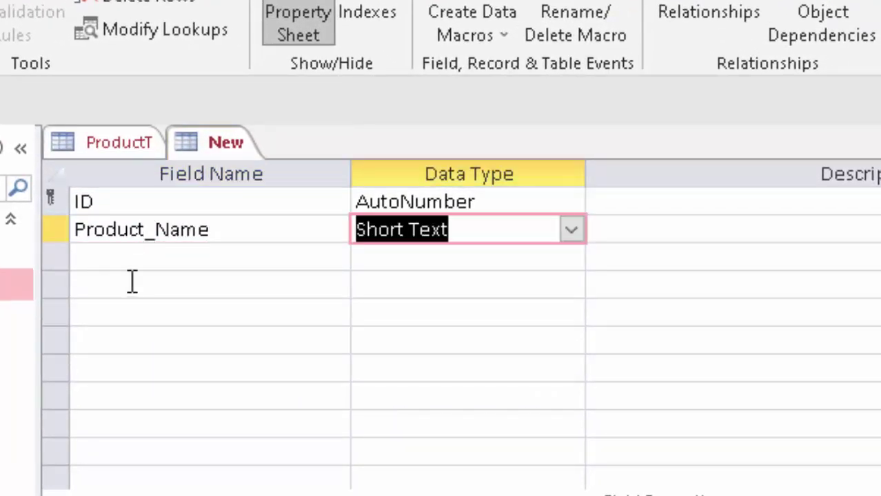
click(136, 260)
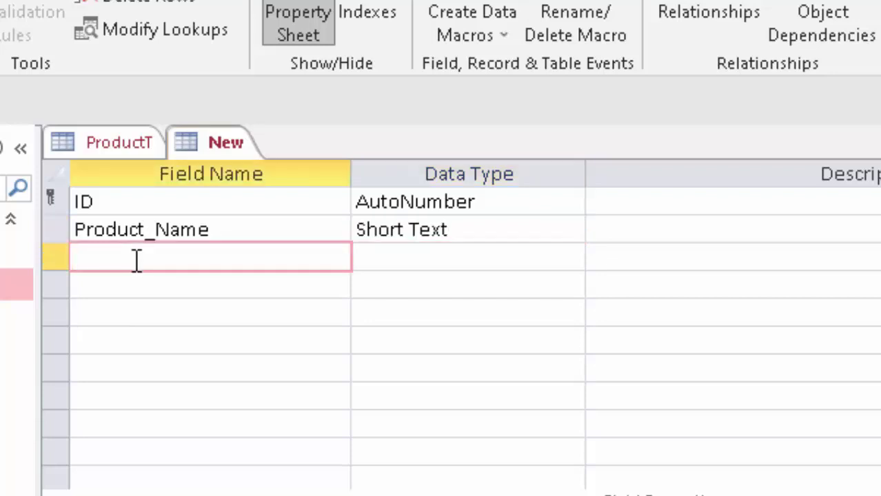
text(Pr)
text(ice)
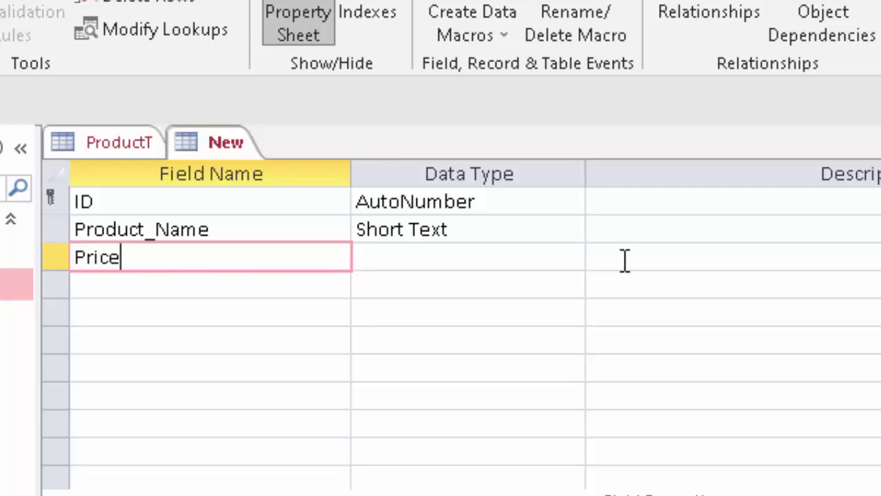
click(531, 257)
key(BackSpace)
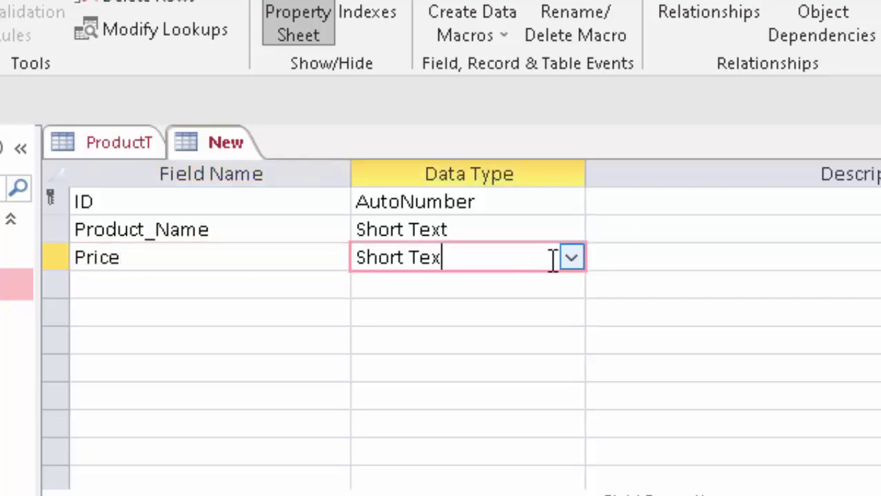
key(BackSpace)
key(BackSpace)
key(BackSpace)
key(BackSpace)
key(BackSpace)
text(currency)
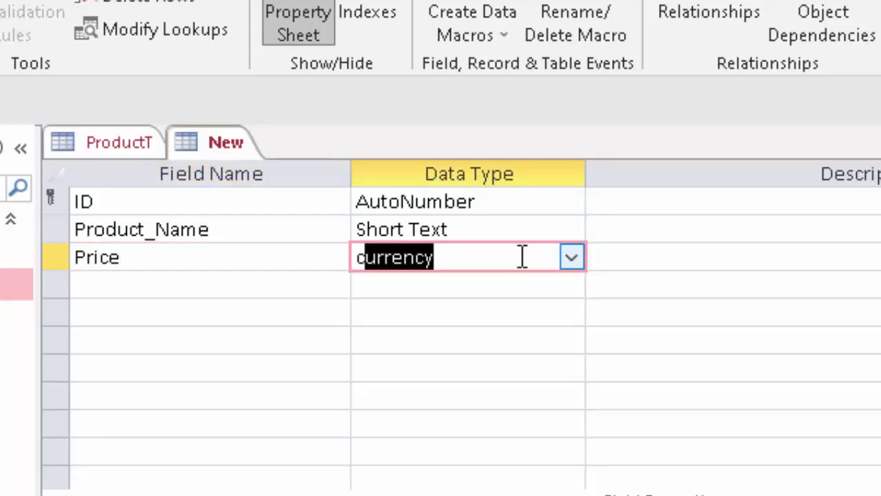
click(147, 283)
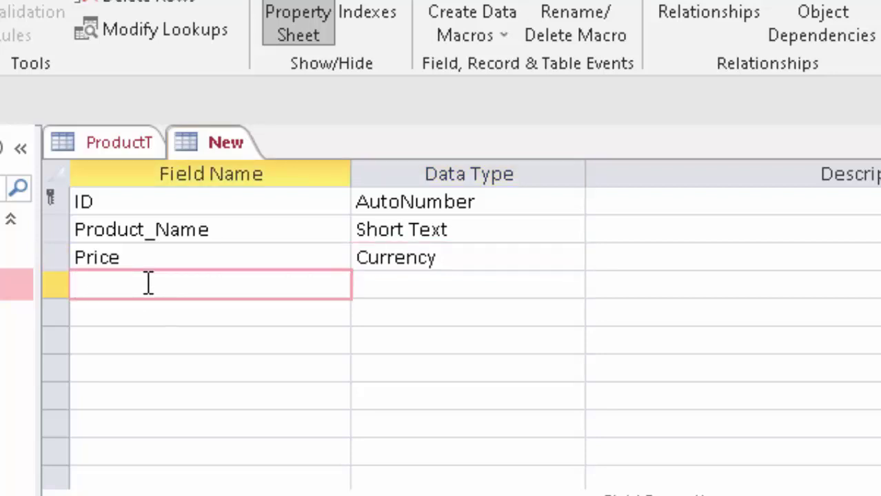
Add a Unit field of type Number with Field Size Double.
text(Unit)
click(420, 288)
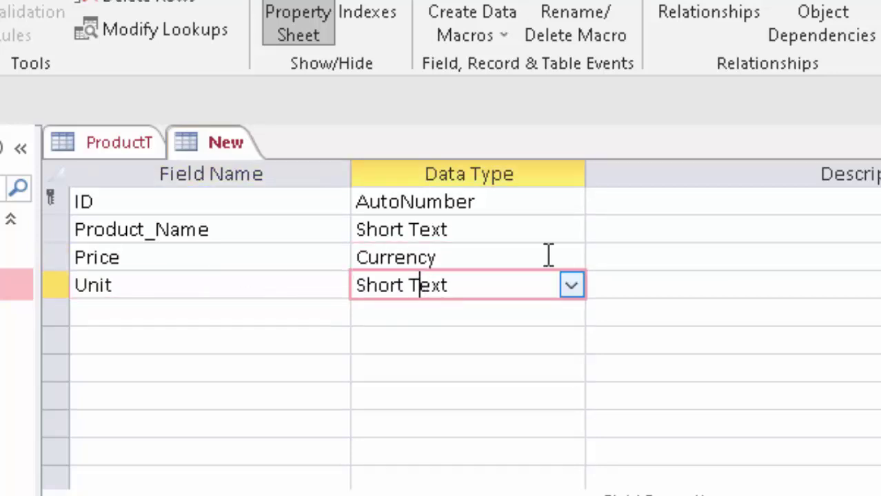
click(571, 286)
click(518, 367)
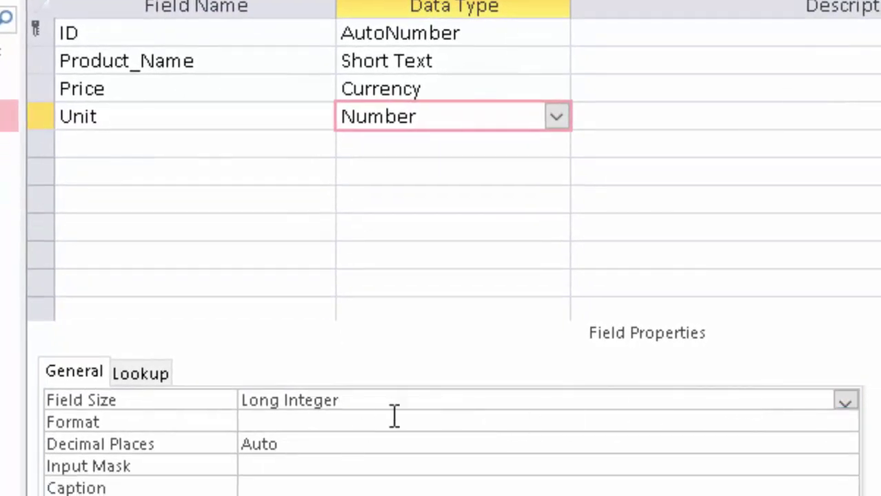
key(BackSpace)
key(BackSpace)
key(BackSpace)
key(BackSpace)
key(BackSpace)
key(BackSpace)
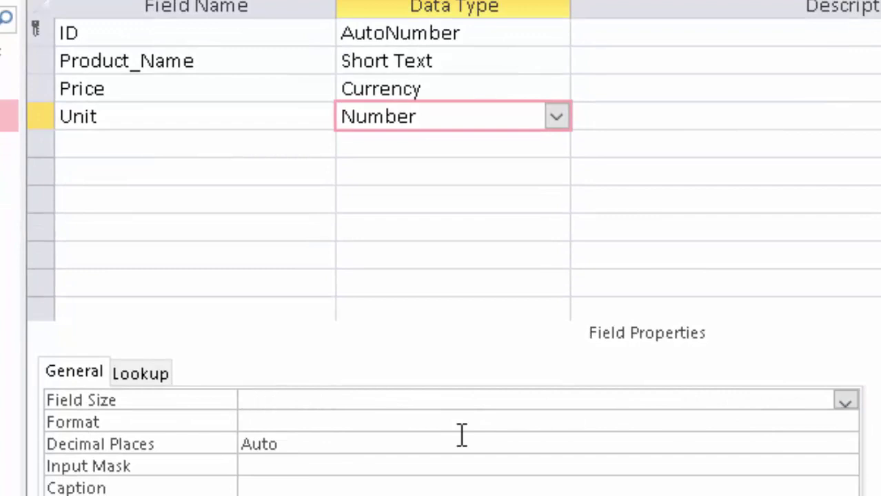
text(double)
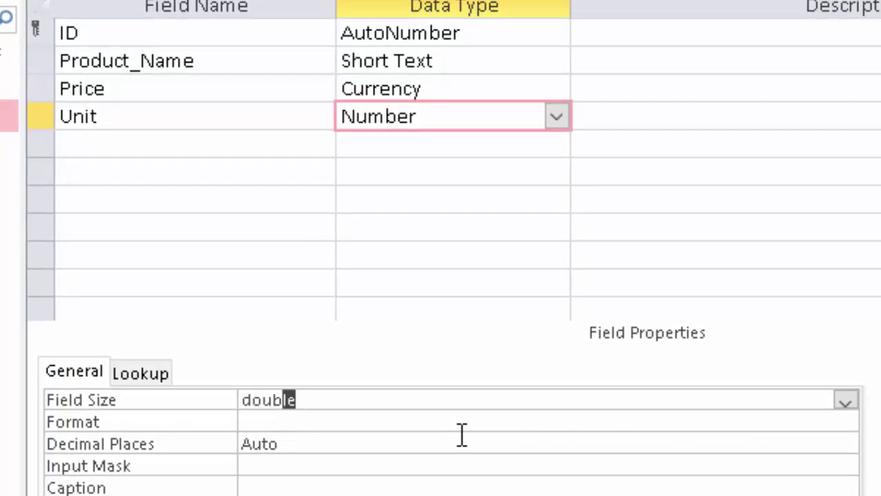
Add a Total field of type Currency.
click(112, 140)
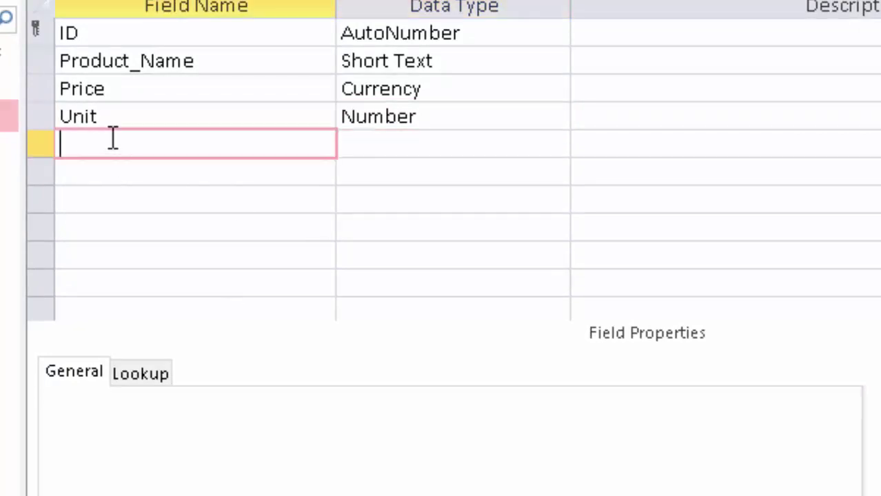
text(Tp)
key(BackSpace)
text(ot)
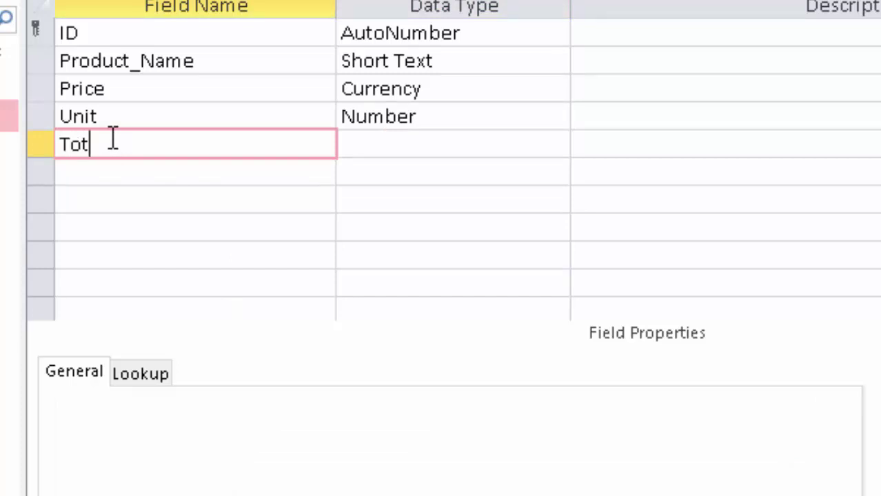
text(al)
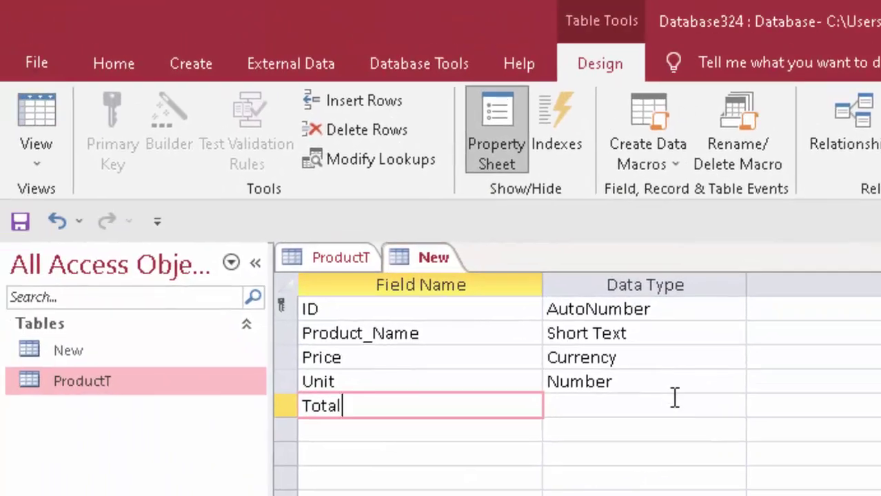
click(681, 406)
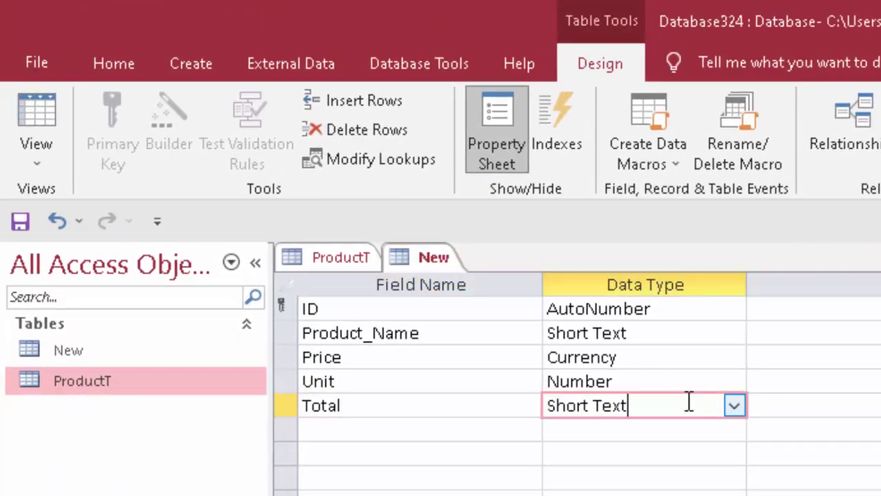
click(732, 408)
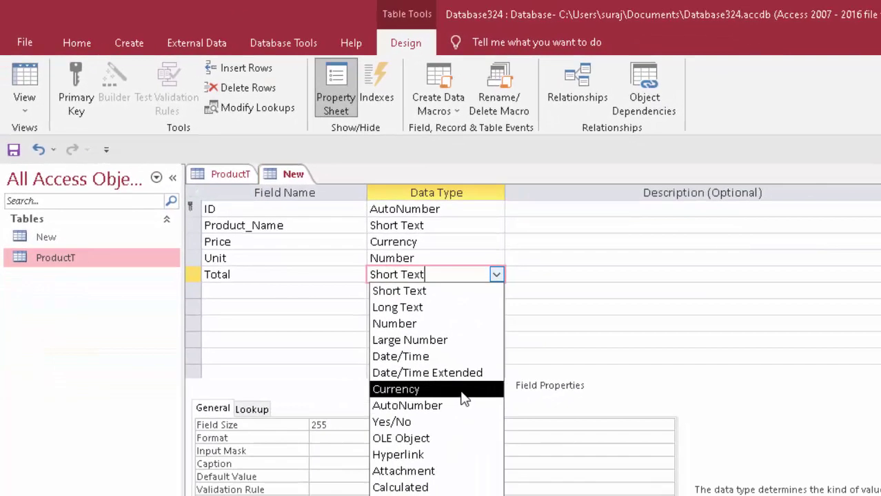
click(494, 415)
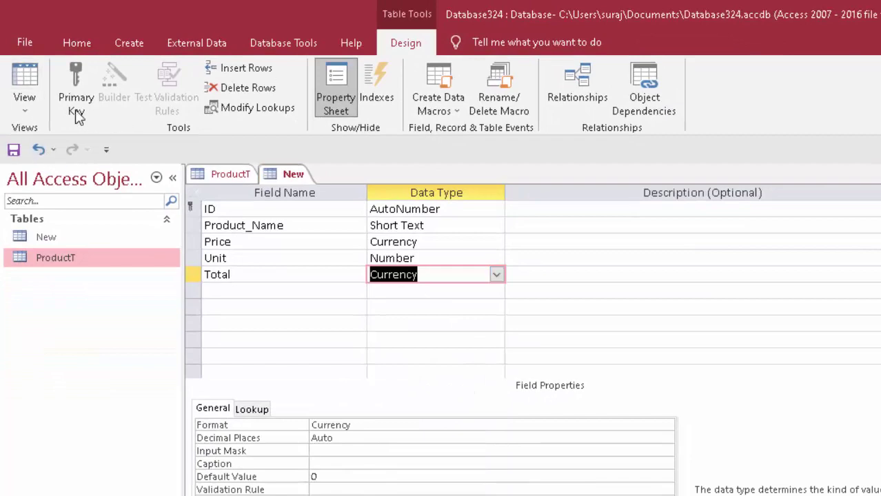
Save the New table and switch it to Datasheet View.
click(25, 72)
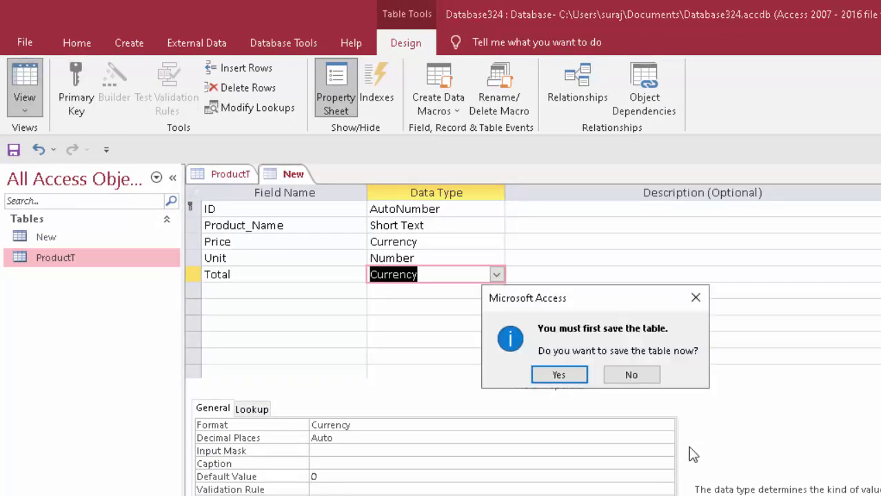
click(559, 375)
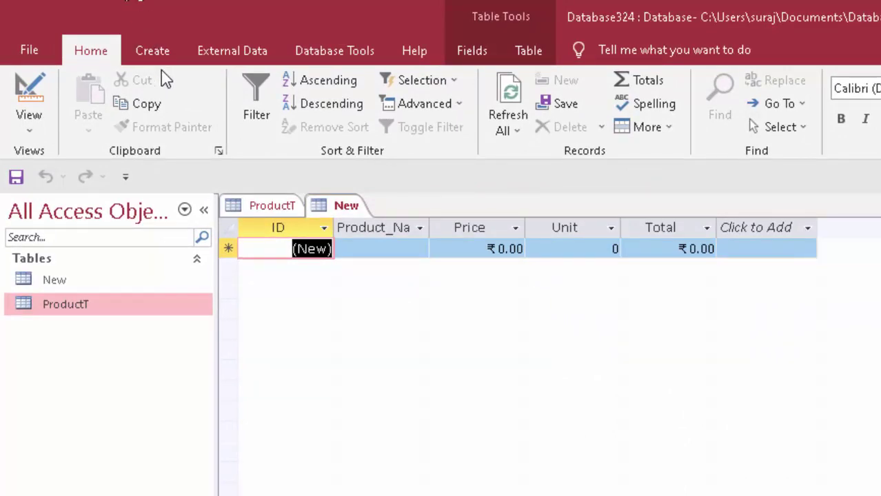
click(156, 58)
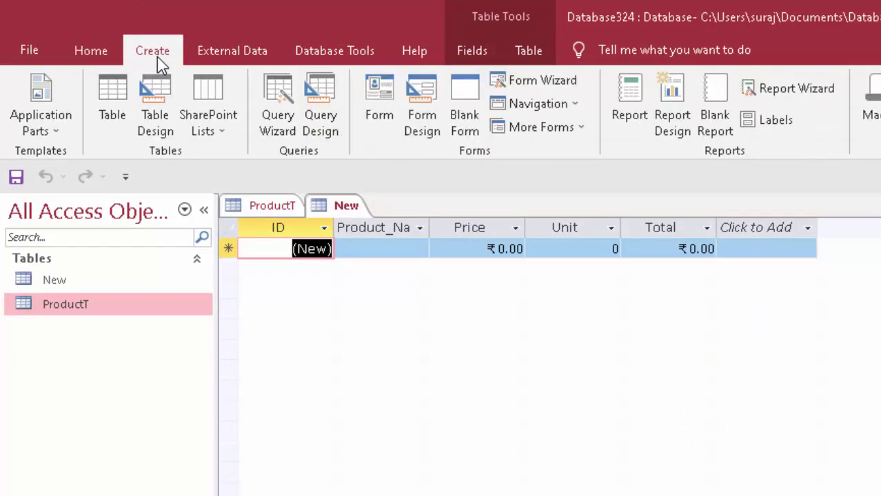
Start a new design-view query based on the New table.
click(319, 103)
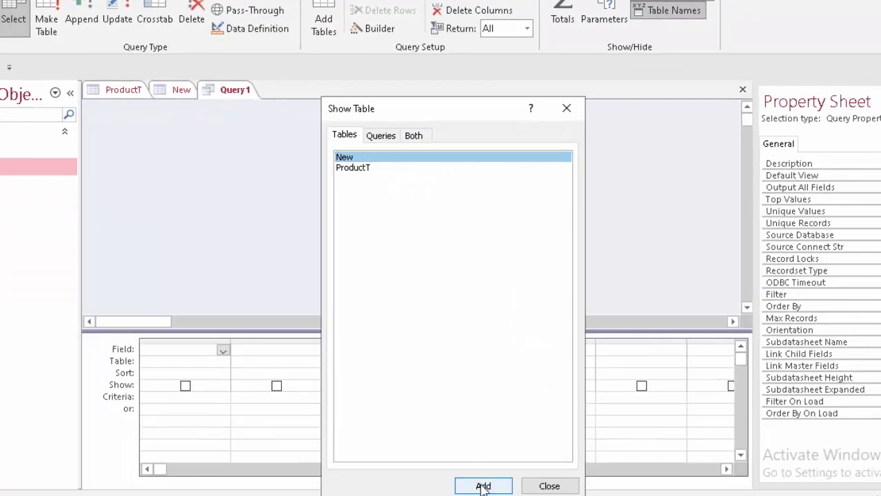
click(482, 486)
click(548, 485)
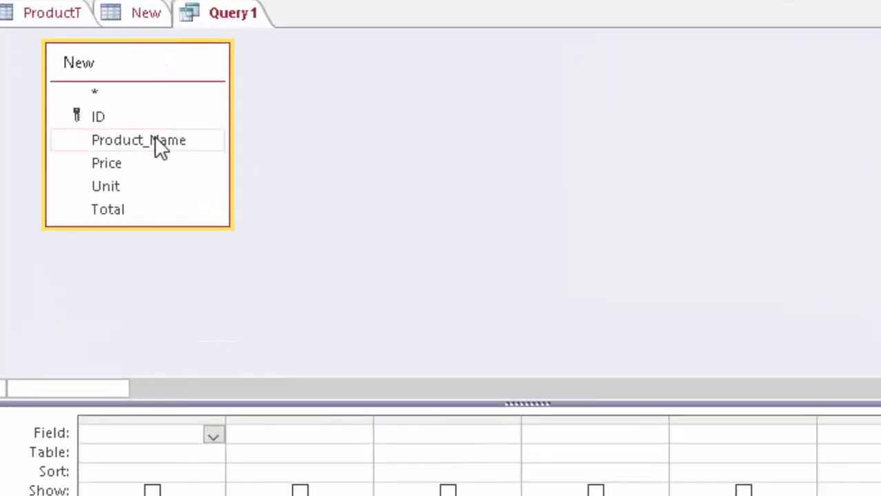
Add Product_Name, Price and Unit to the grid, plus a calculated column Total:[Price]*[Unit].
double_click(155, 140)
double_click(150, 163)
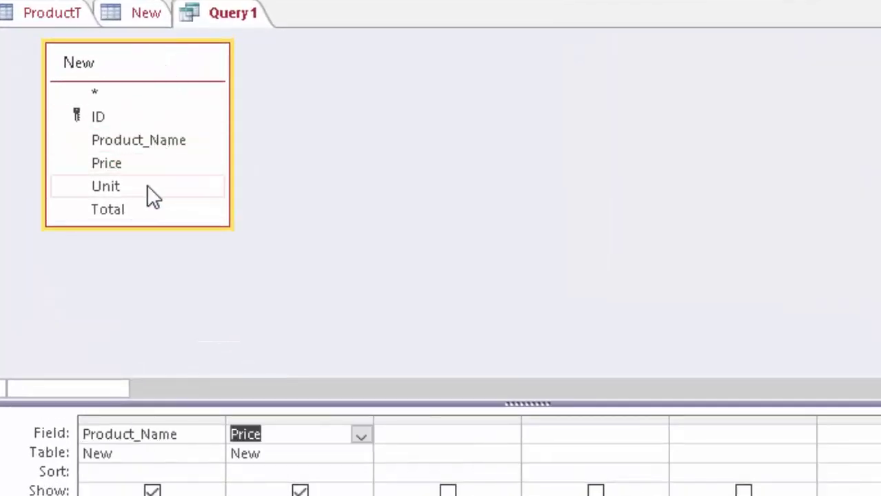
double_click(147, 184)
double_click(152, 209)
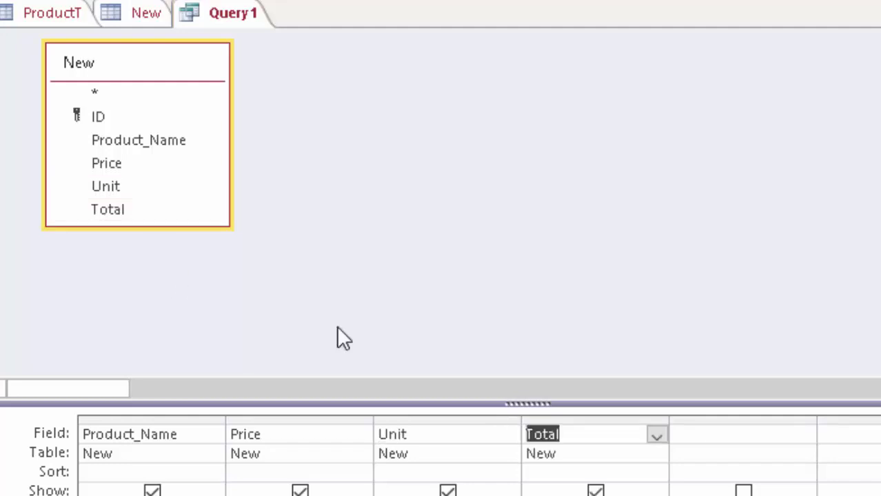
click(588, 434)
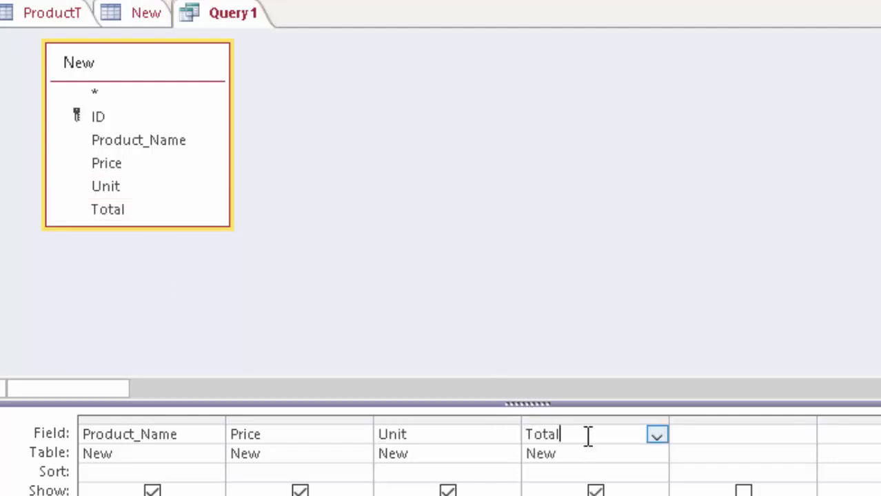
text(:)
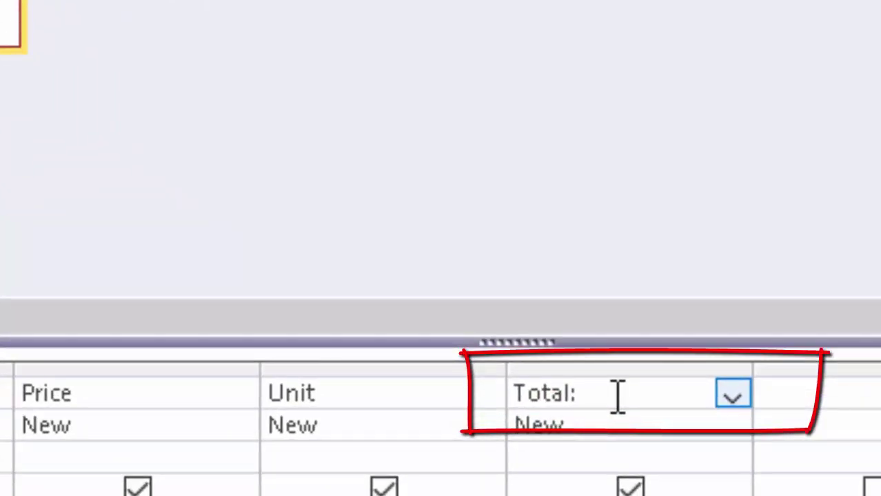
text([P)
text(rice])
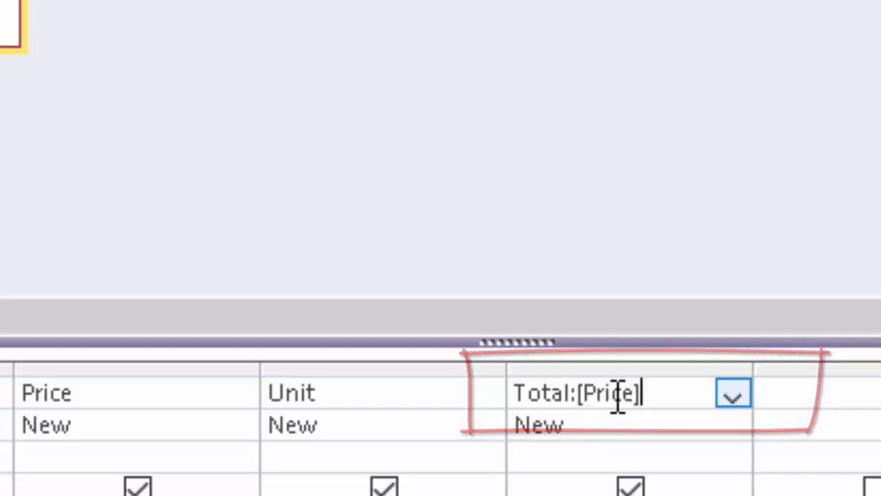
text(*[)
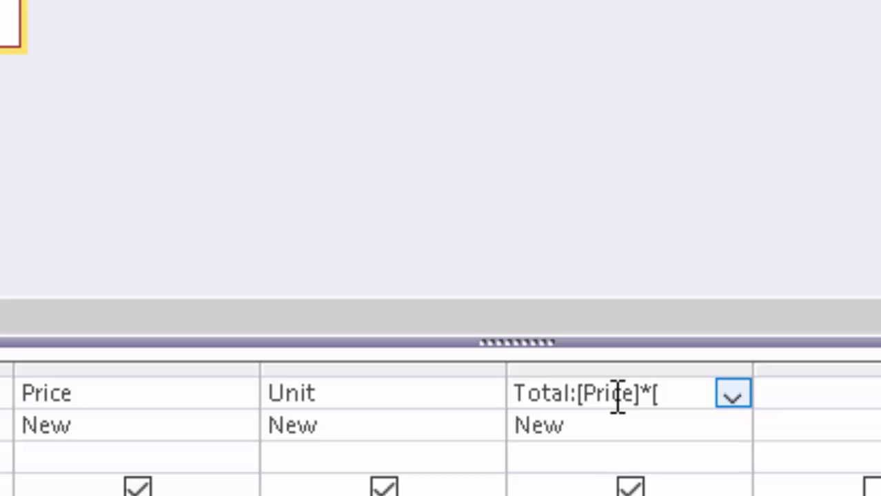
text(Unit)
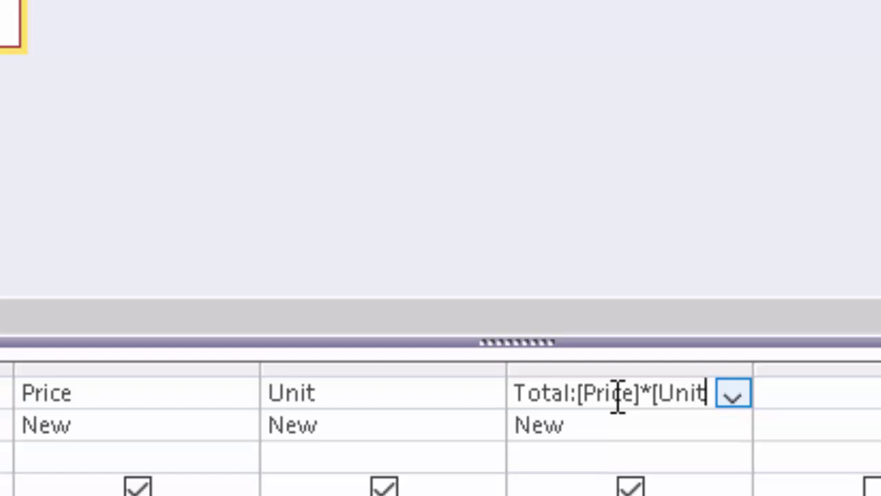
text(])
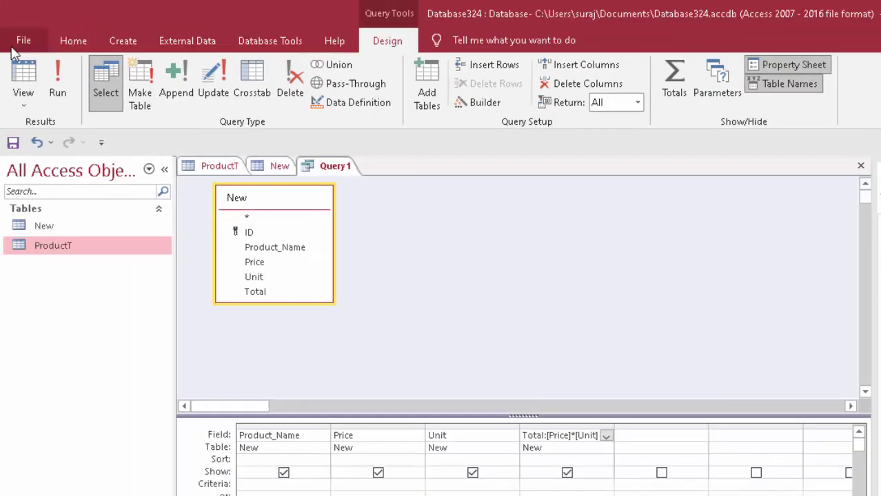
Run the query, widen Product_Name, and enter Keyboard priced 200 with 5 units.
click(71, 69)
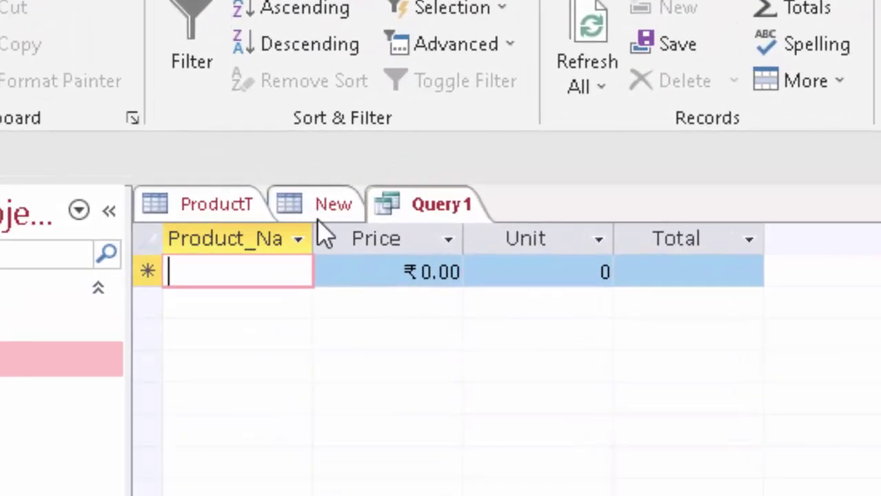
drag(333, 239, 373, 277)
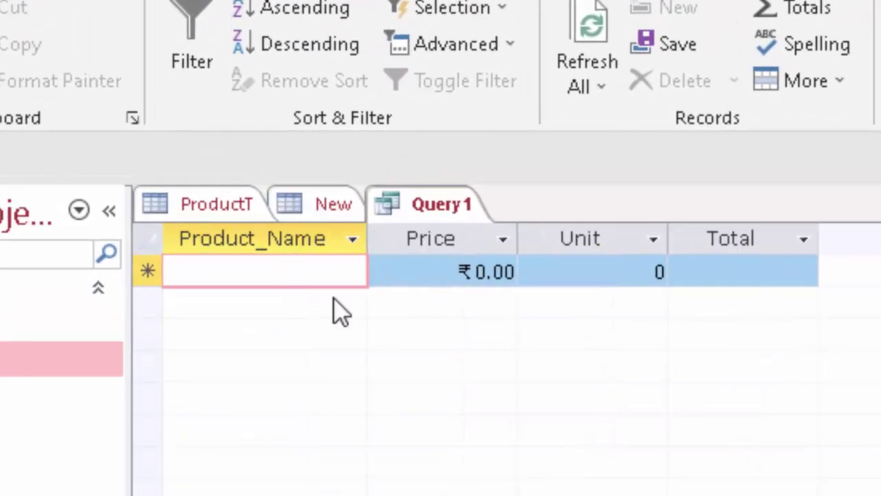
text(Keyb)
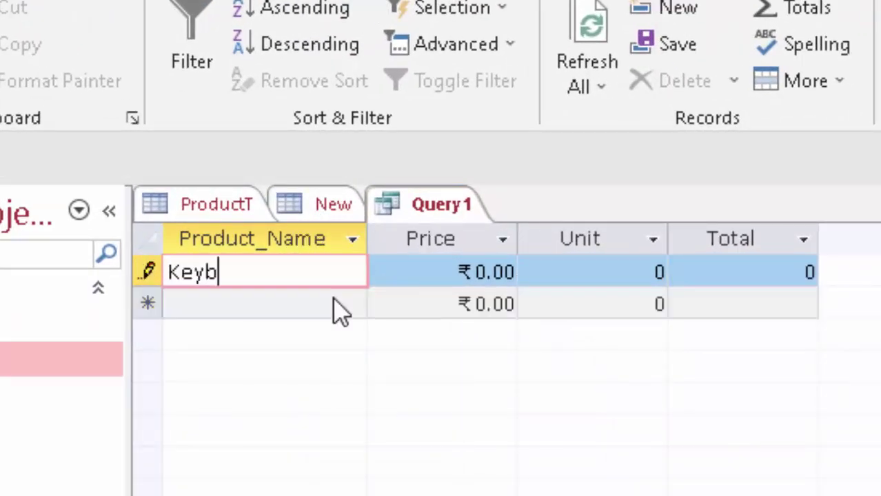
text(oard)
key(Tab)
text(2004)
key(Tab)
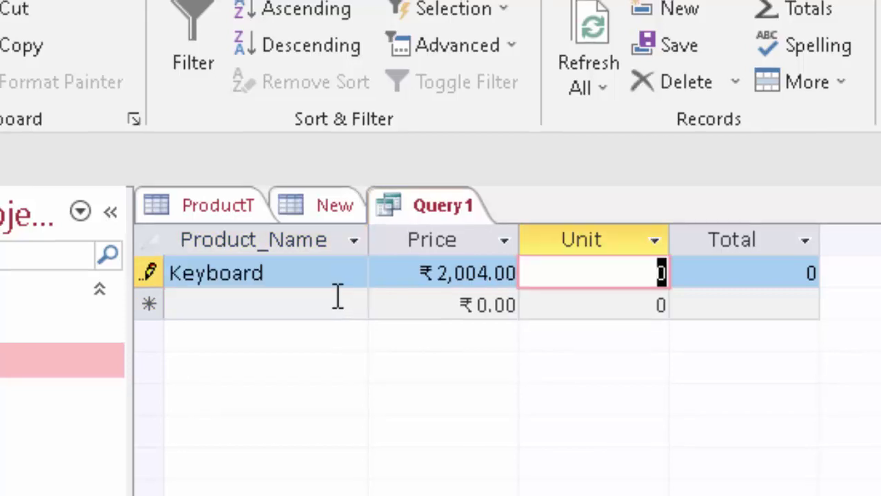
text(5)
key(Tab)
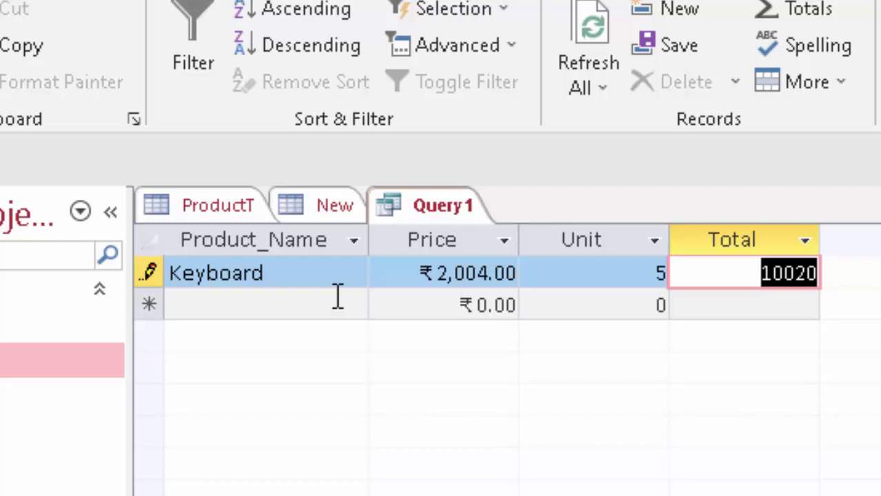
click(488, 276)
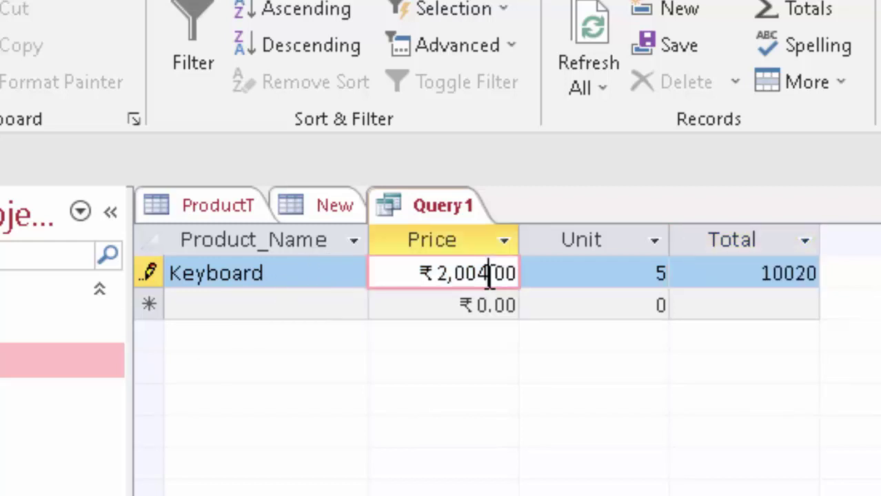
key(BackSpace)
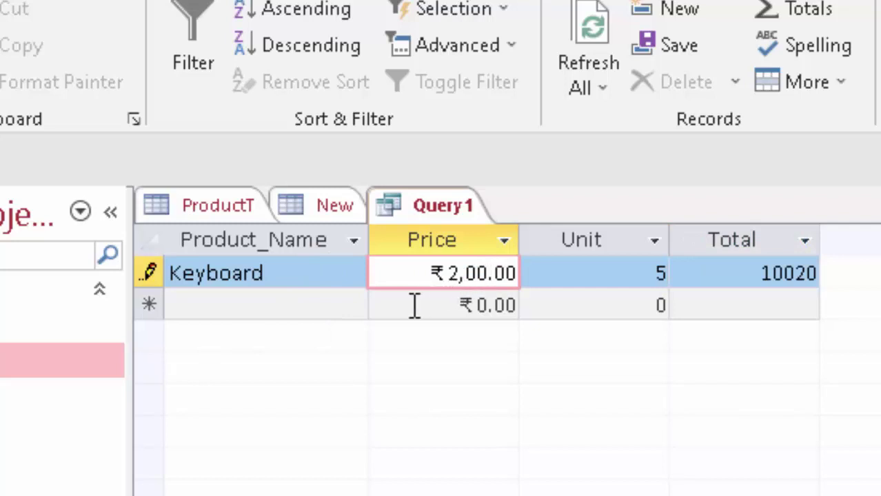
key(shift+Return)
Add a Mouse record priced 230 with 6 units, giving a Total of 1380.
click(272, 311)
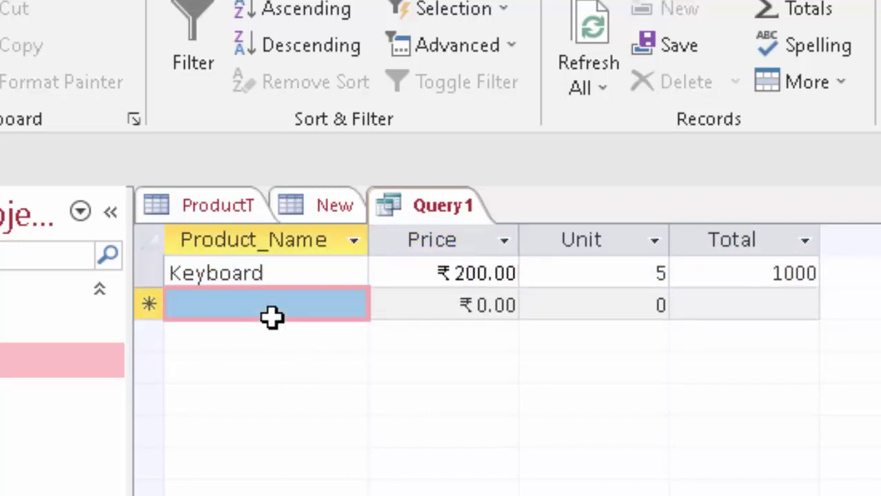
text(Mou)
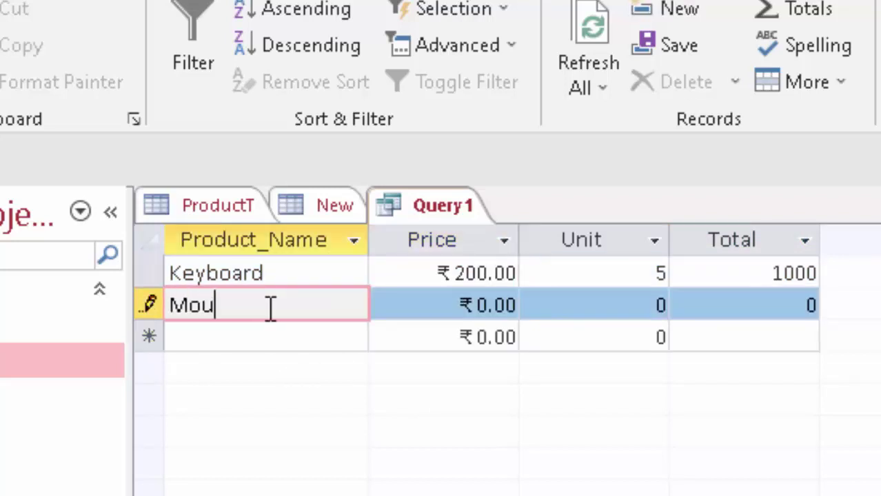
text(se)
click(486, 305)
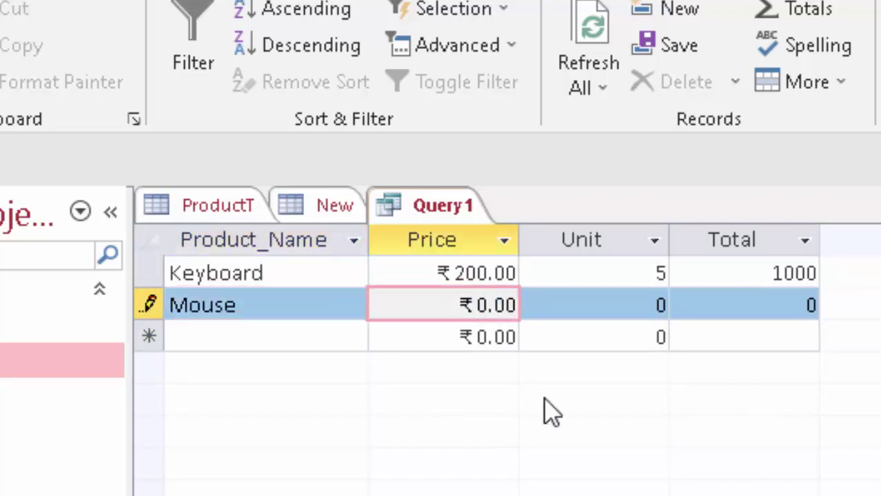
key(BackSpace)
text(23)
text(-0)
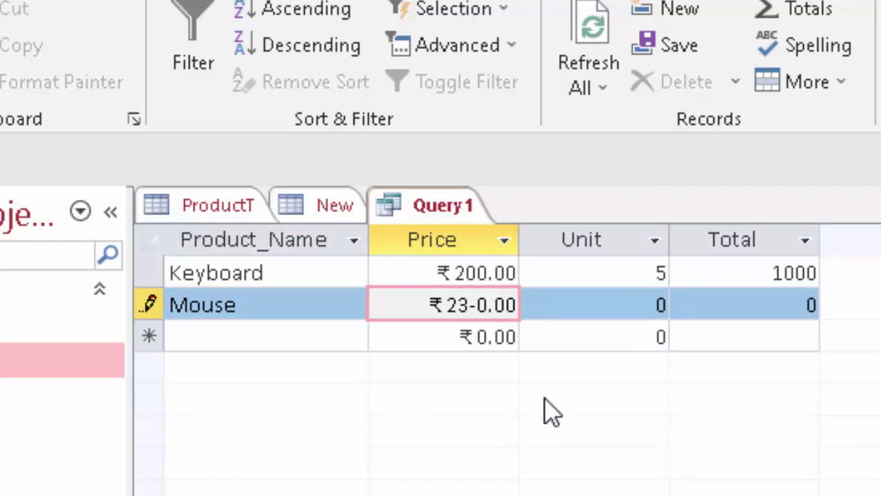
key(BackSpace)
key(BackSpace)
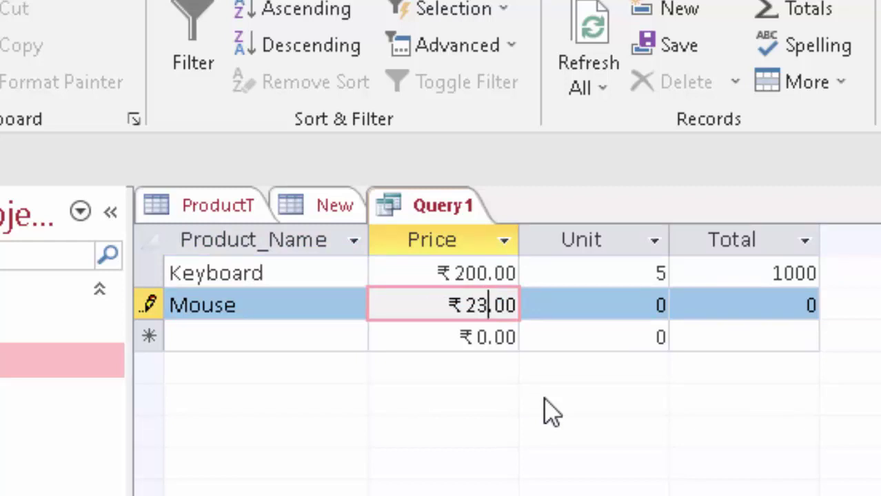
text(0)
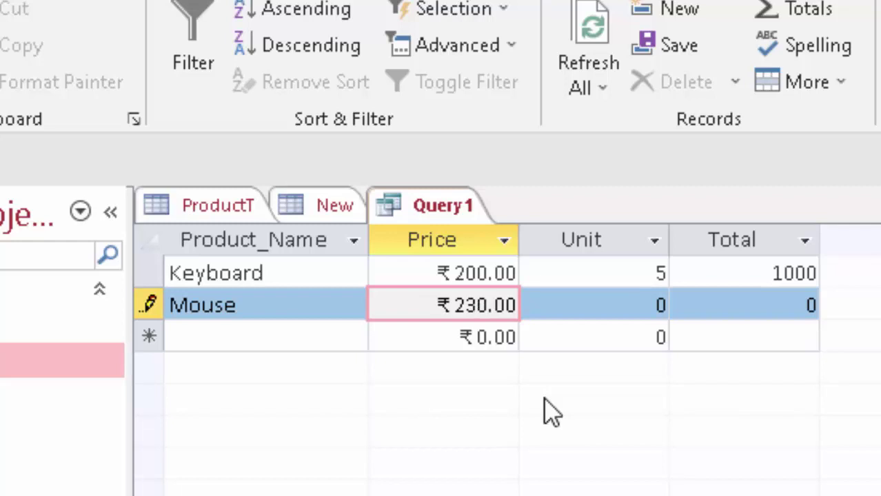
key(Tab)
text(6)
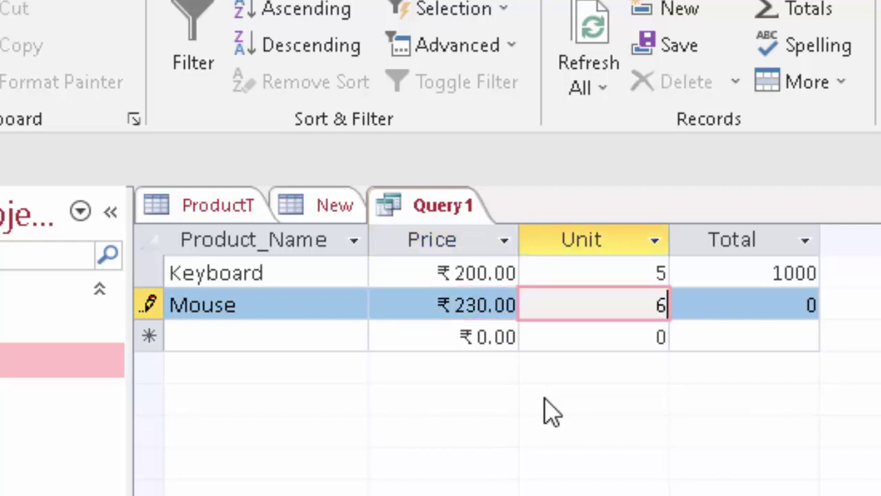
key(Tab)
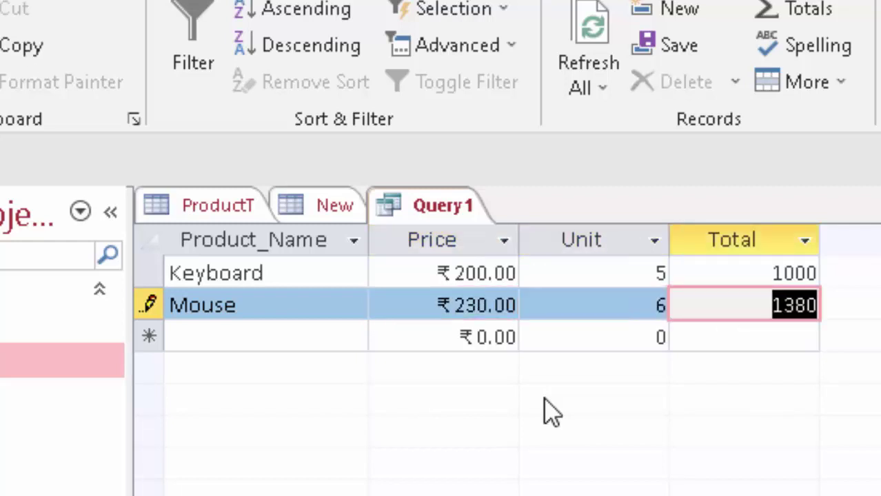